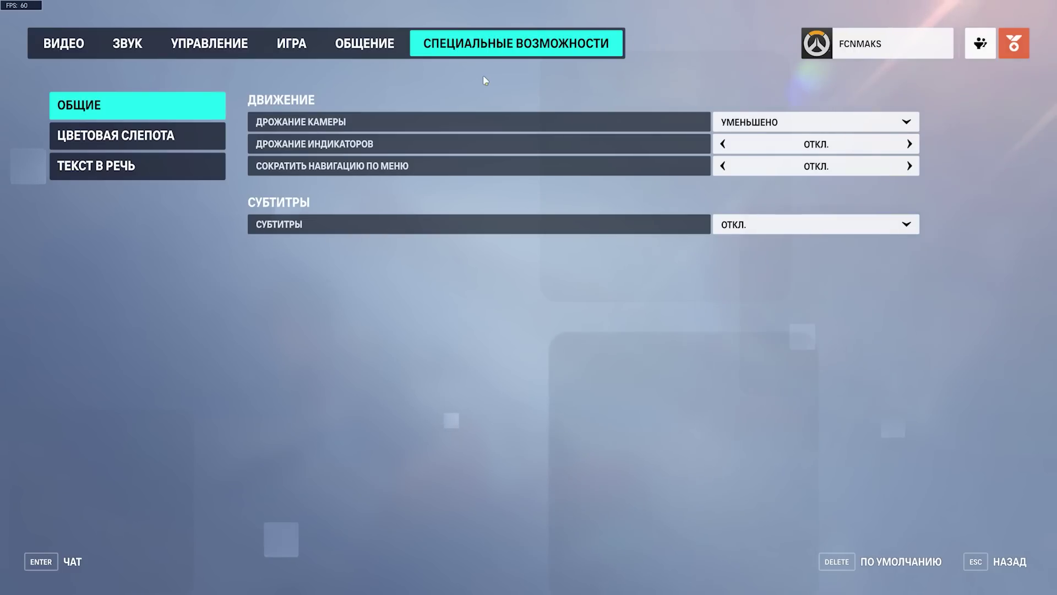
- In the general accessibility settings, set camera shake (Дрожание камеры) to Уменьшено and indicator shake (Дрожание индикаторов) to Откл
left_click(836, 125)
left_click(793, 122)
left_click(771, 122)
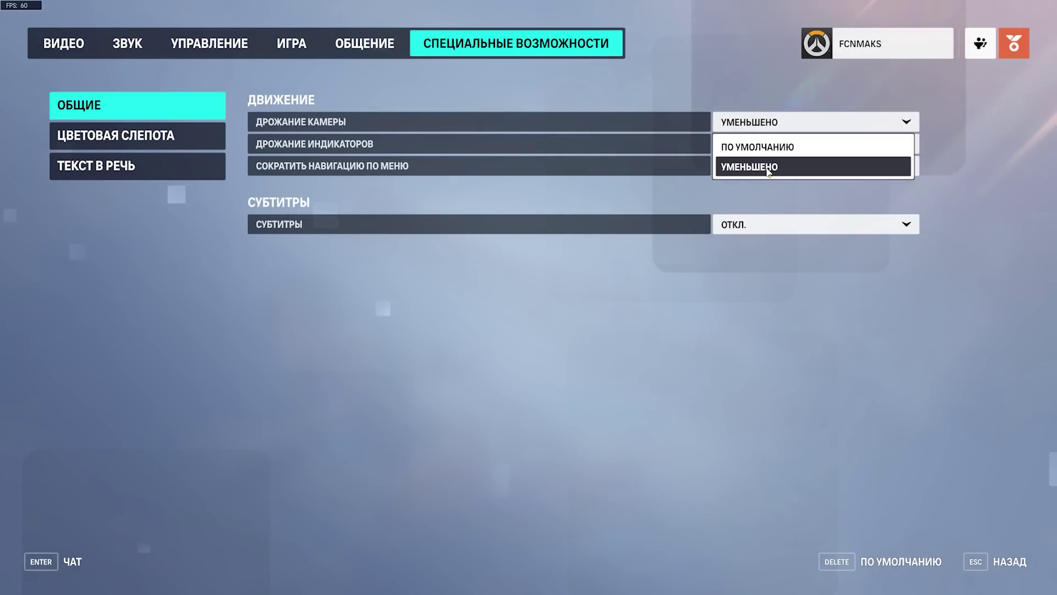
left_click(769, 171)
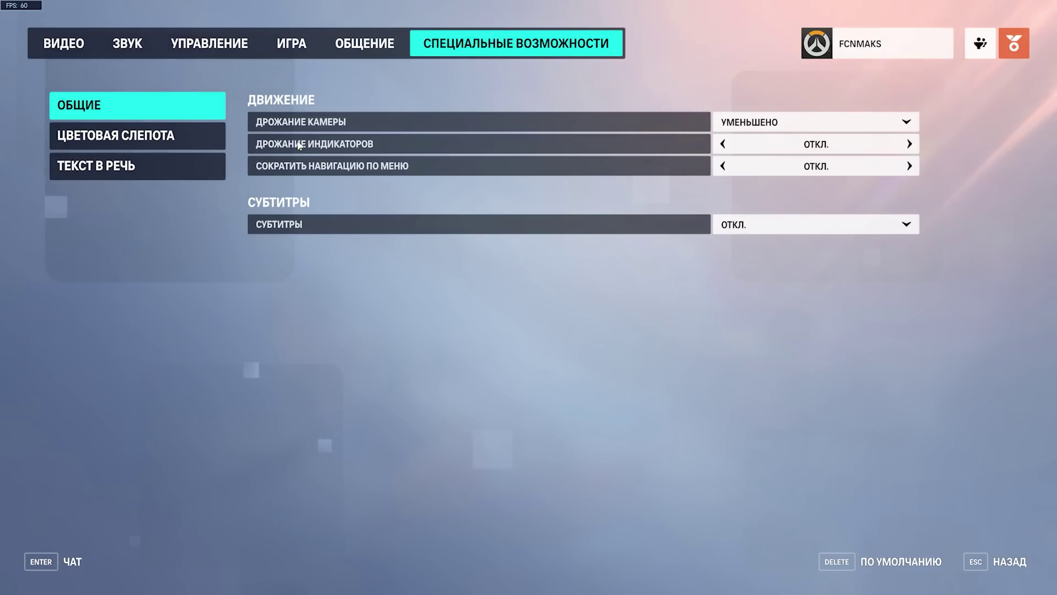
left_click(724, 145)
left_click(723, 144)
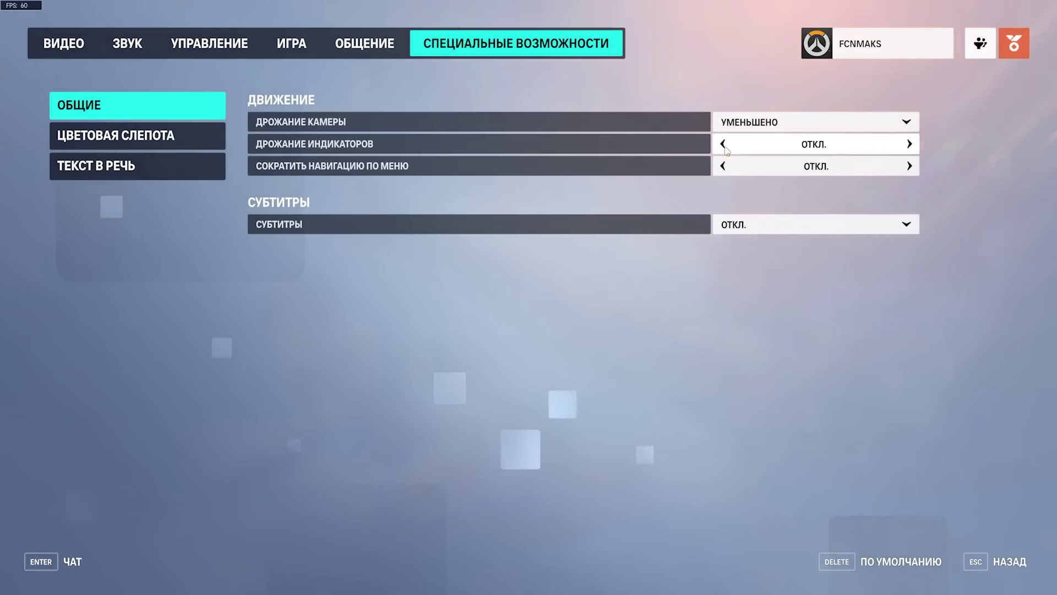
- In the colour blindness settings, change the enemy colour (Цвета врагов) to Желтый
left_click(163, 136)
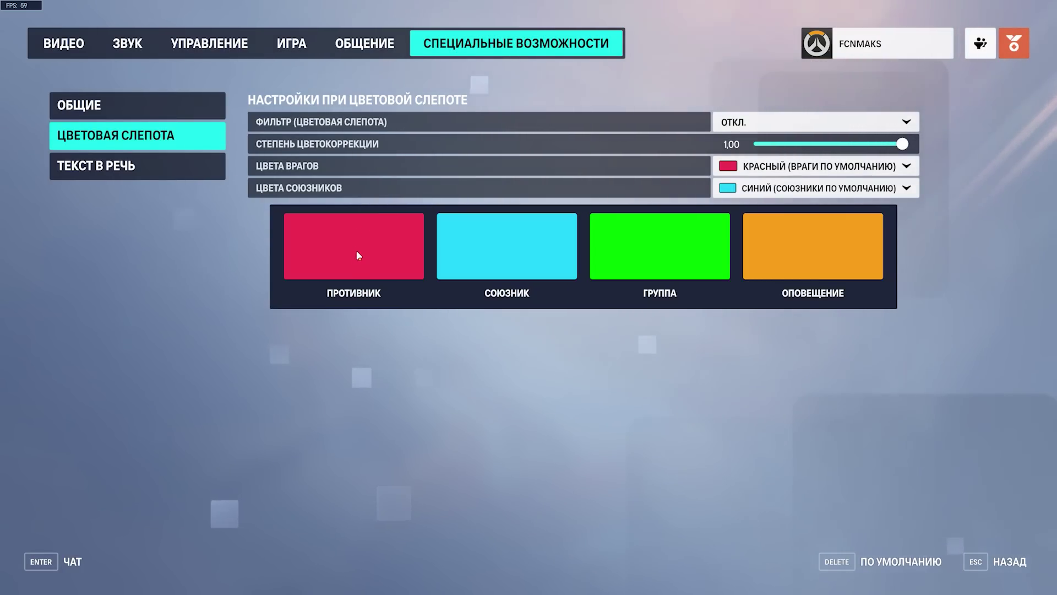
left_click(801, 166)
left_click(802, 166)
left_click(801, 167)
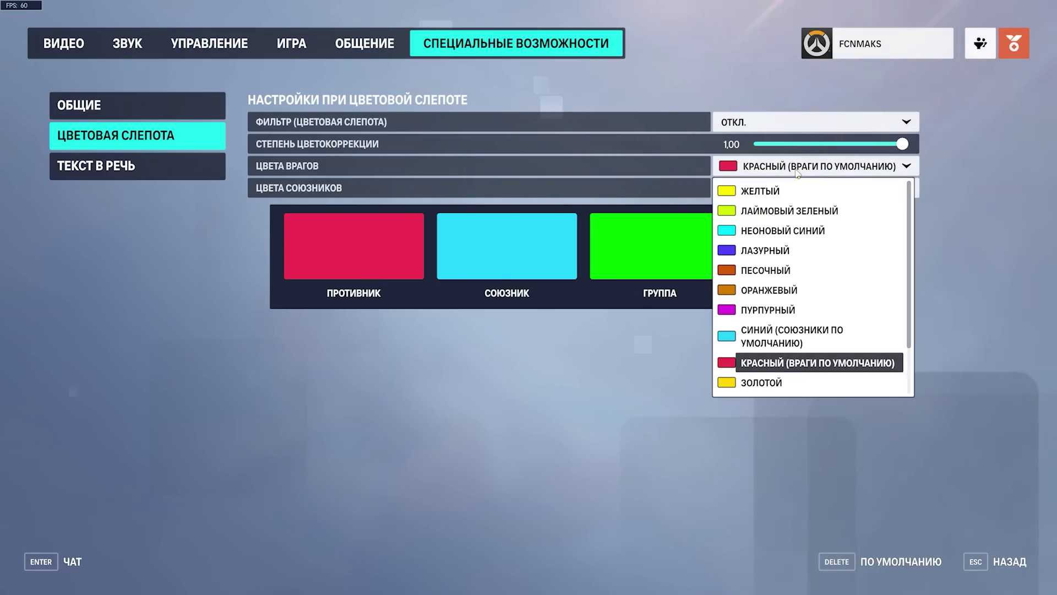
left_click(786, 193)
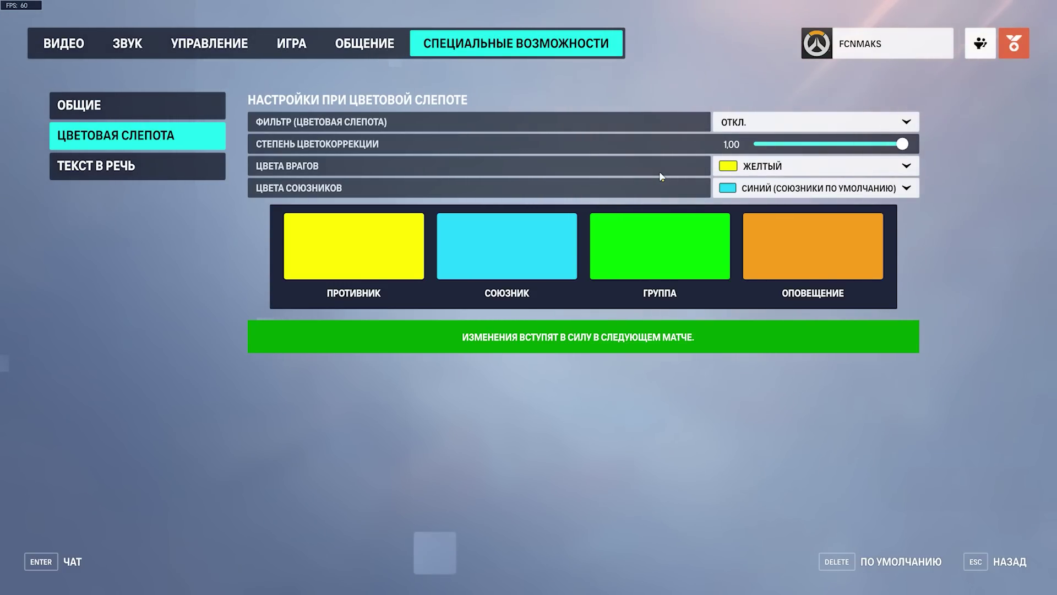
left_click(93, 46)
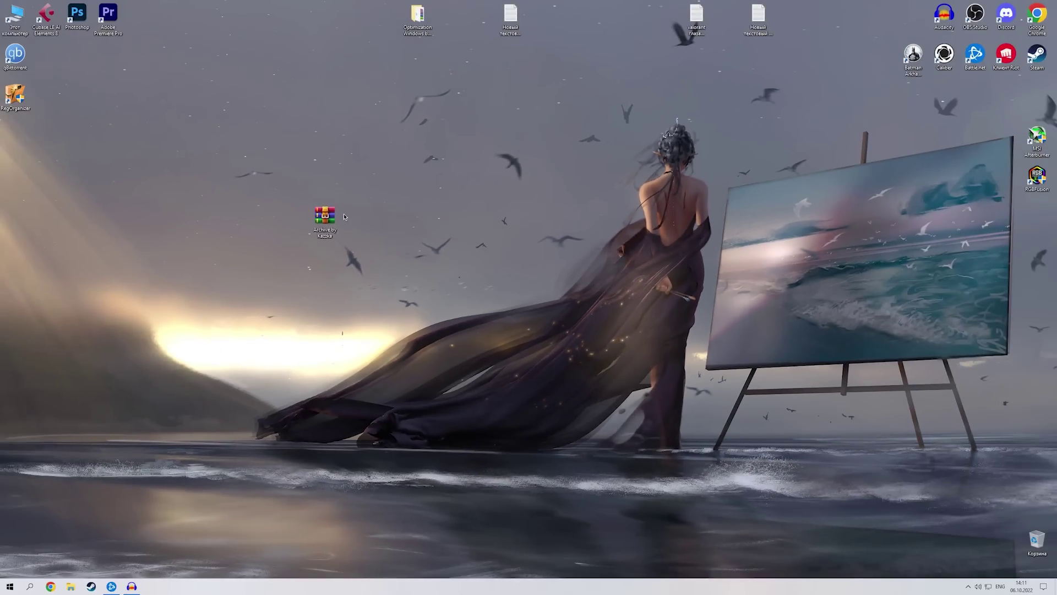
- Extract the Archive by Kazzka folder from the ZIP archive to the desktop and open the extracted folder
double_click(323, 218)
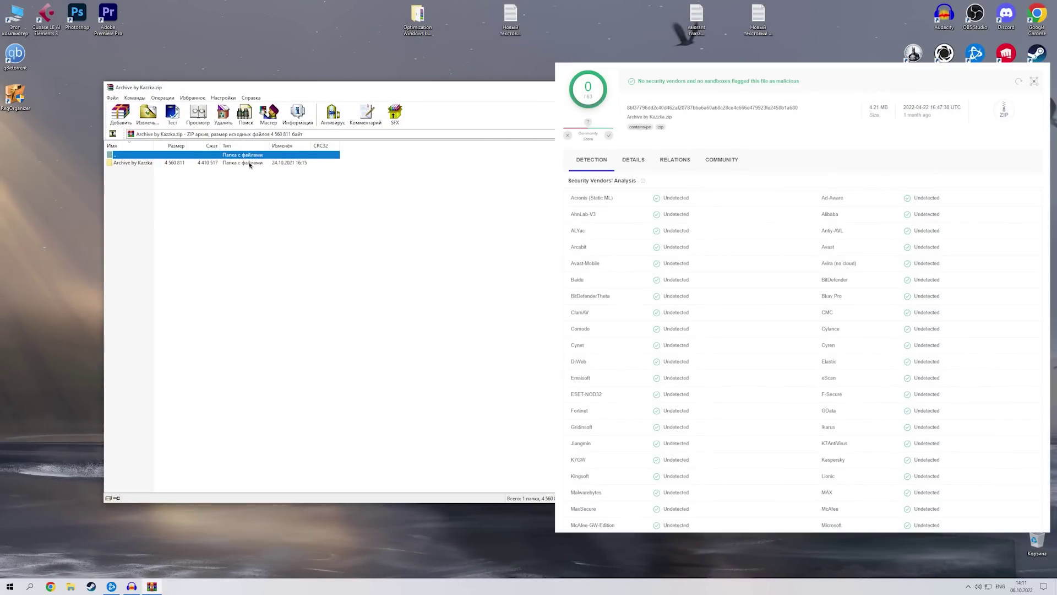
left_click(248, 162)
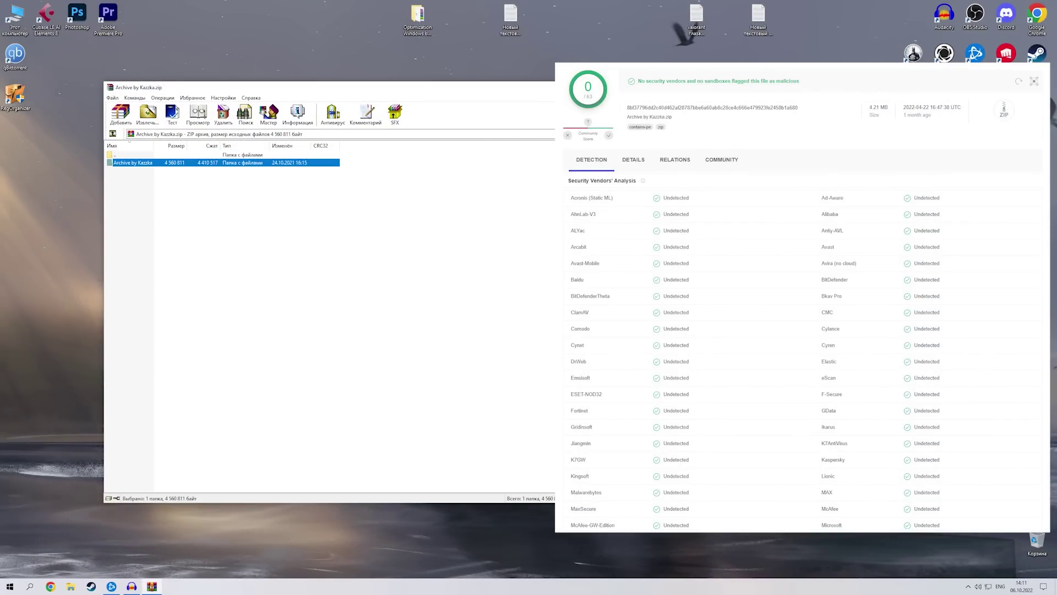
key("Escape")
left_click(366, 226)
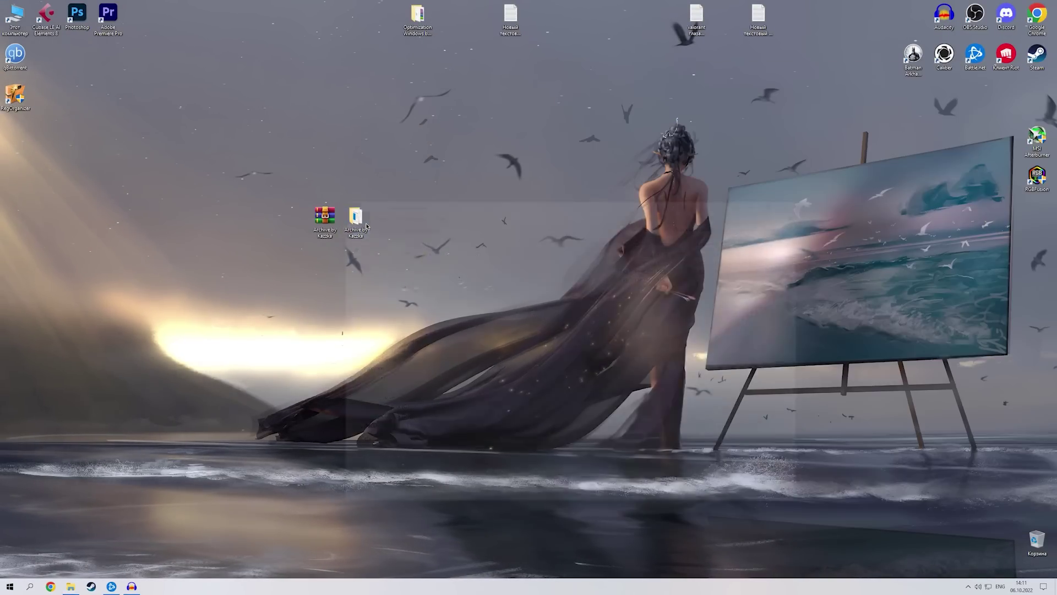
double_click(366, 226)
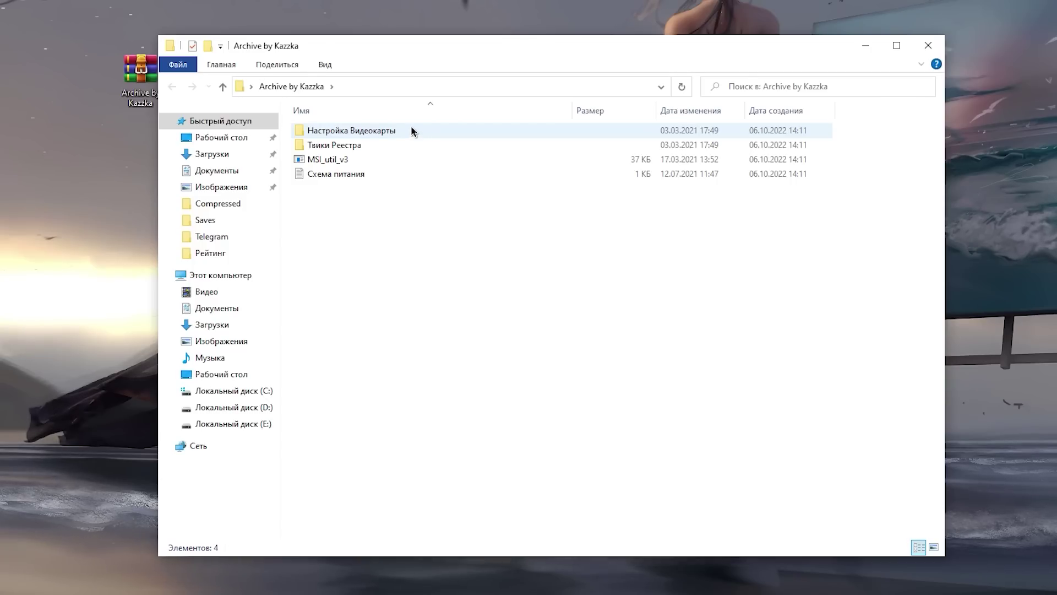
- Open the Схема питания text file and copy its command powercfg -duplicatescheme e9a42b02-d5df-448d-aa00-03f14749eb61
left_click_drag(860, 134, 330, 160)
left_click(342, 160)
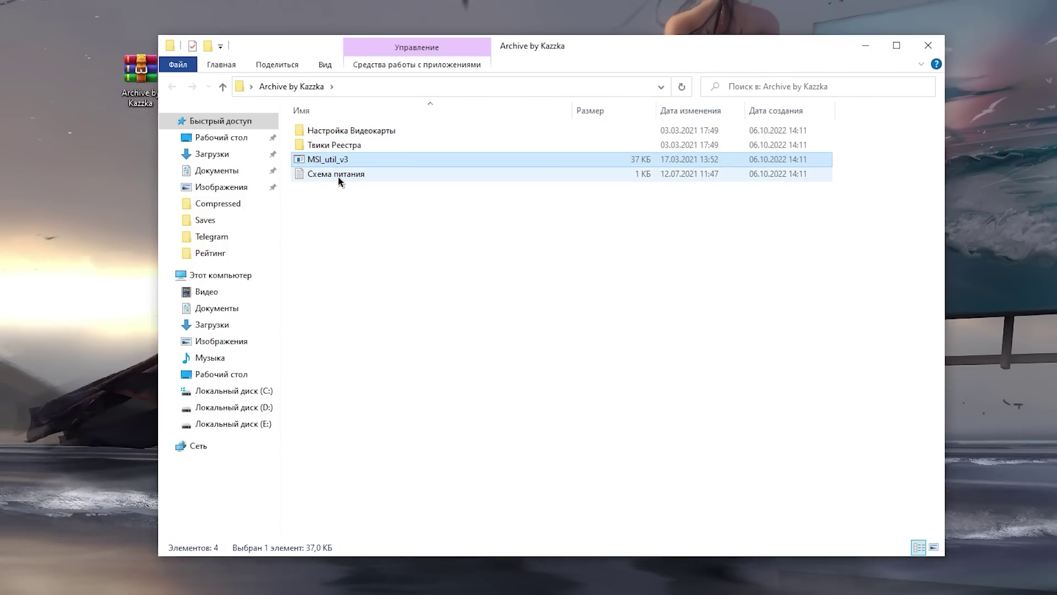
left_click(338, 174)
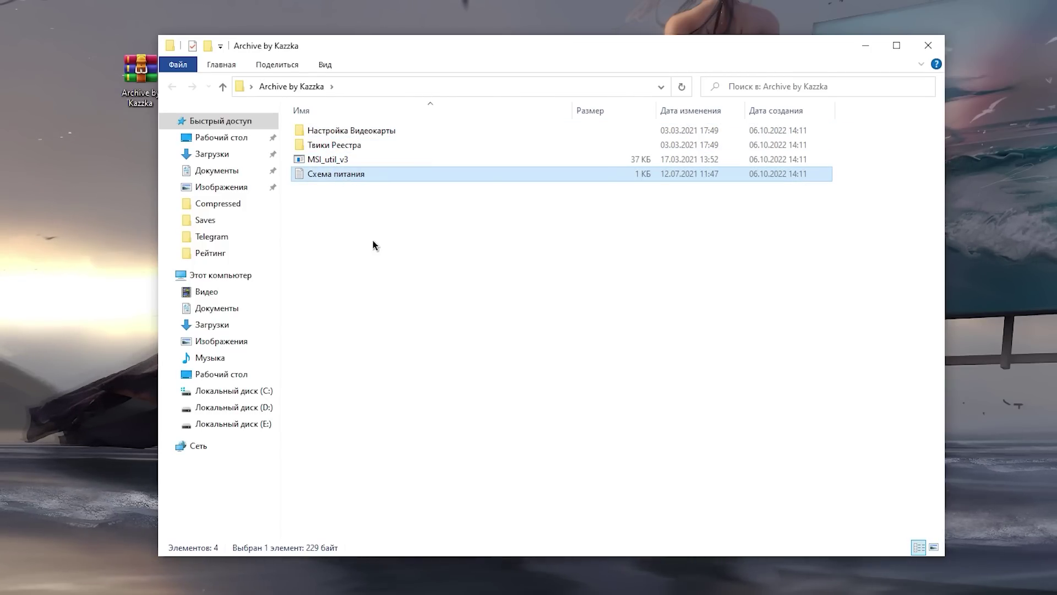
double_click(361, 175)
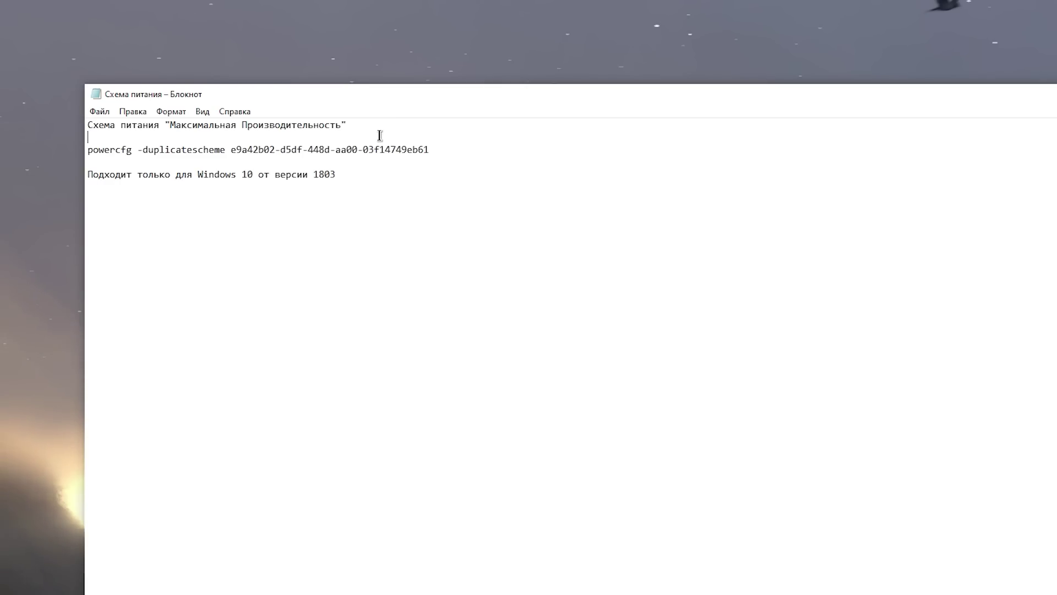
left_click_drag(364, 126, 183, 122)
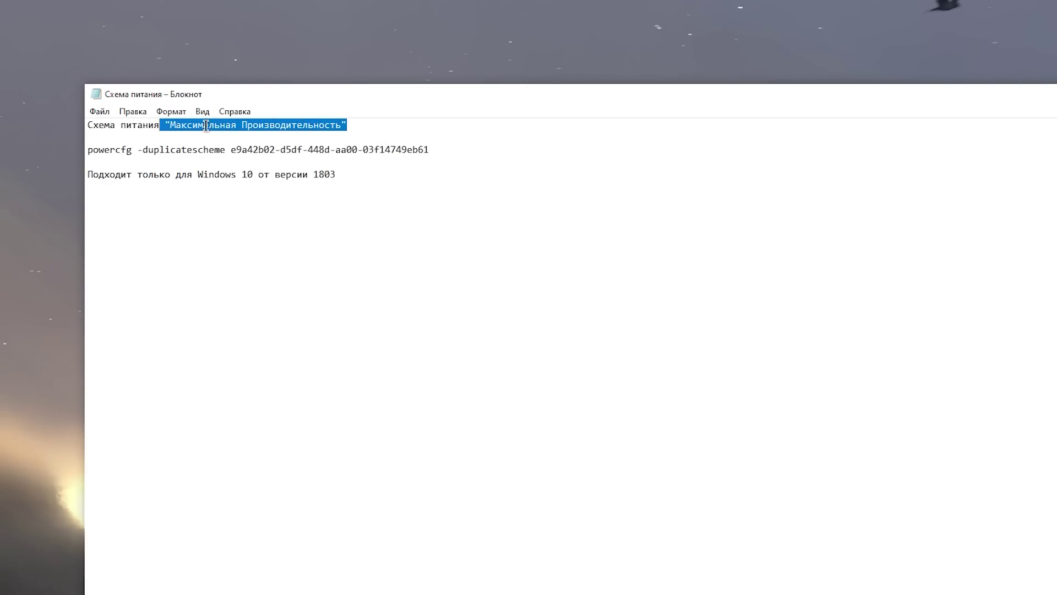
left_click(226, 126)
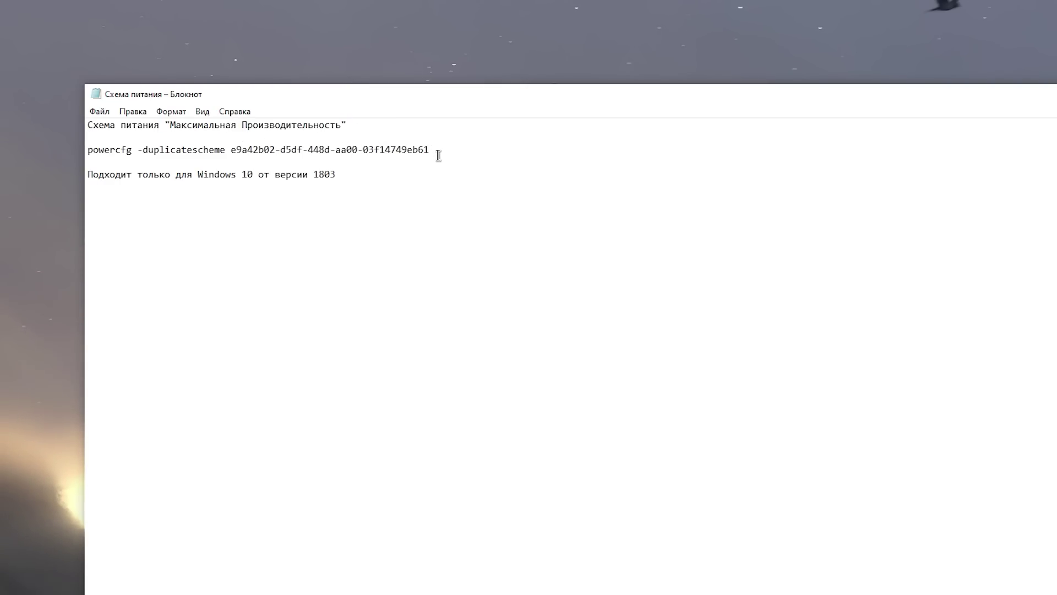
left_click_drag(438, 155, 26, 154)
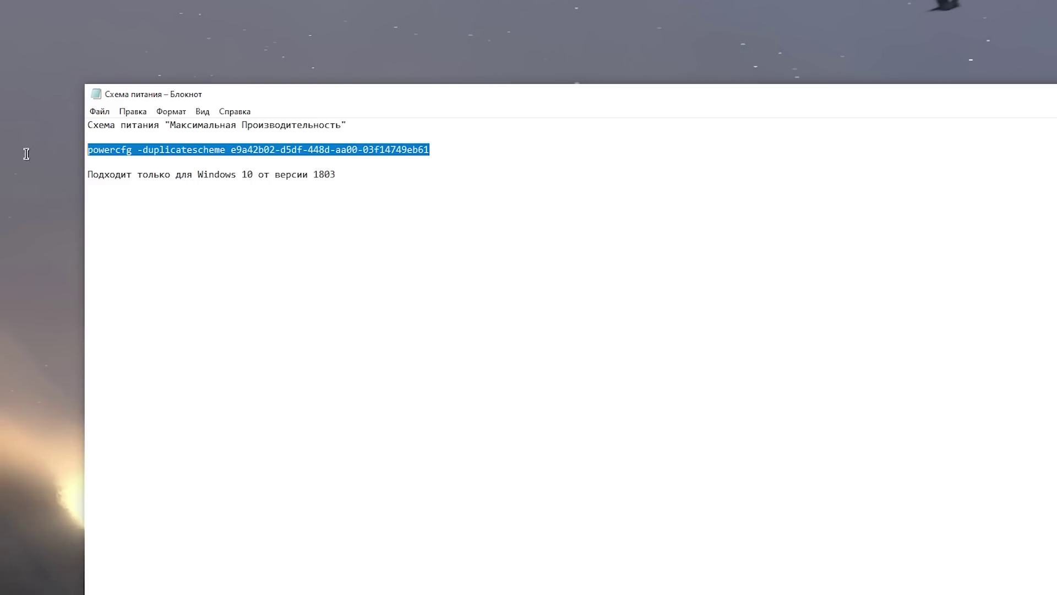
right_click(201, 149)
left_click(245, 193)
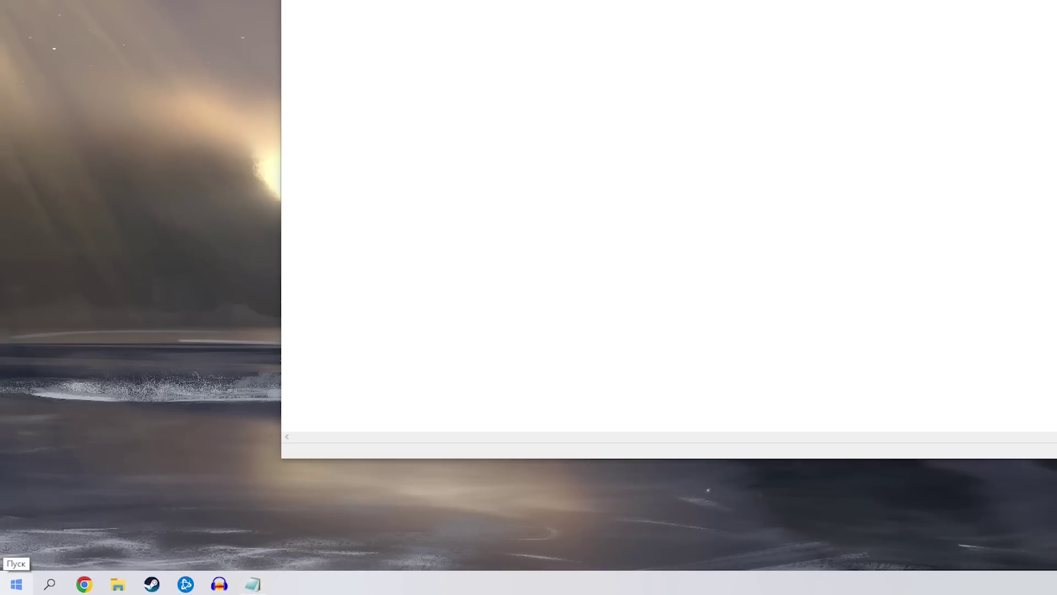
- Start Windows PowerShell as administrator and run the copied powercfg -duplicatescheme command in it
right_click(15, 583)
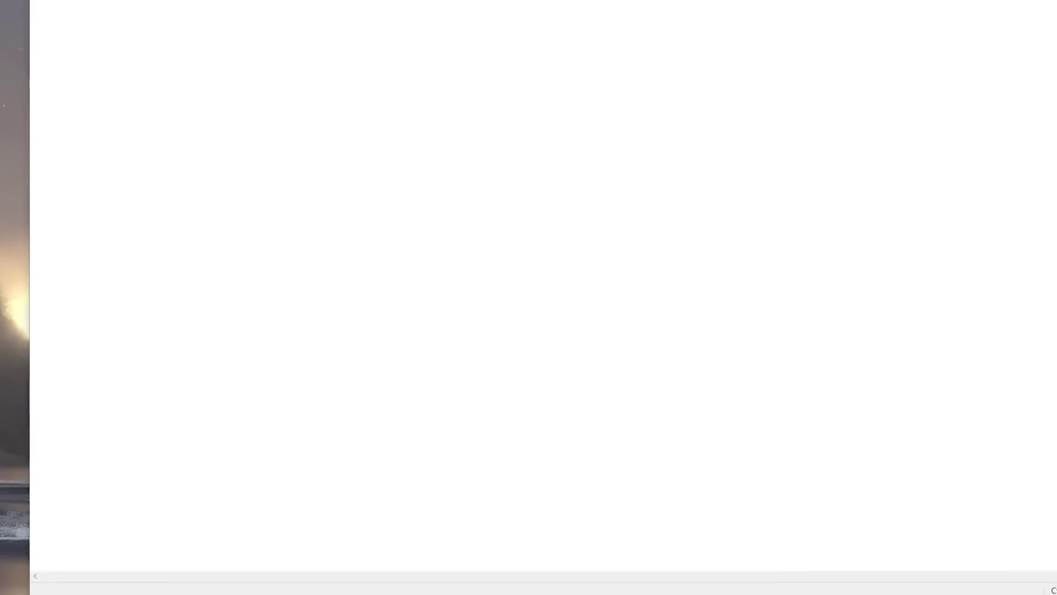
left_click(457, 374)
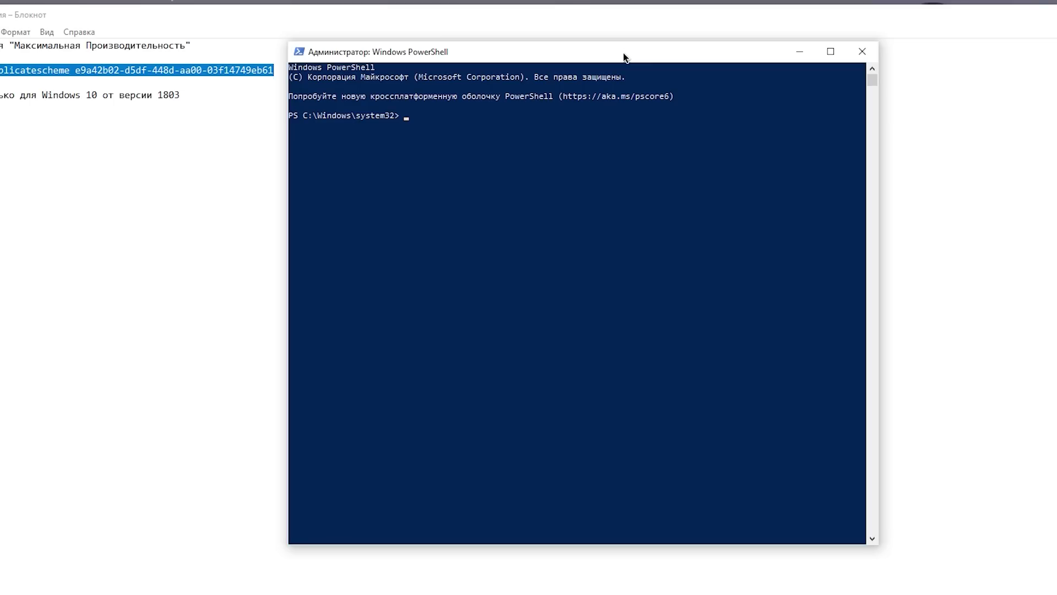
key("ctrl+v")
key("Return")
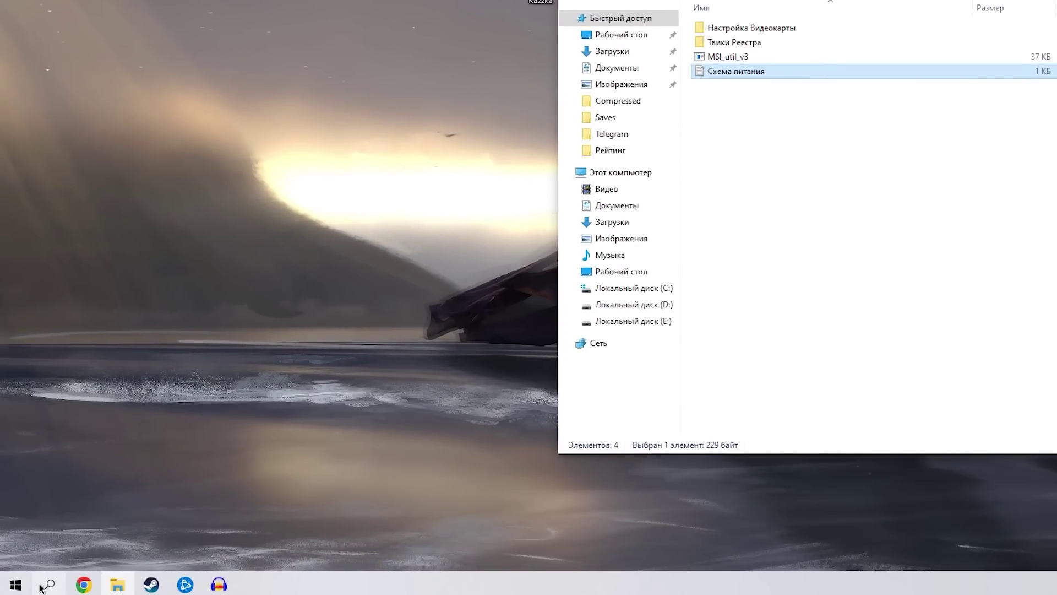
- Open Электропитание in the Control Panel and expand the list of additional power plans
left_click(47, 585)
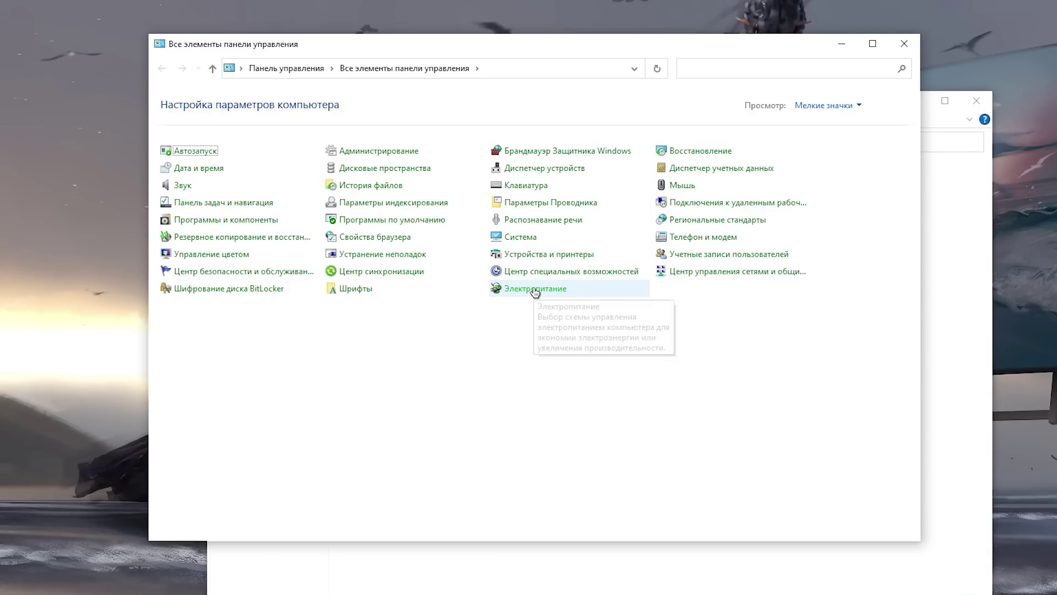
left_click(533, 288)
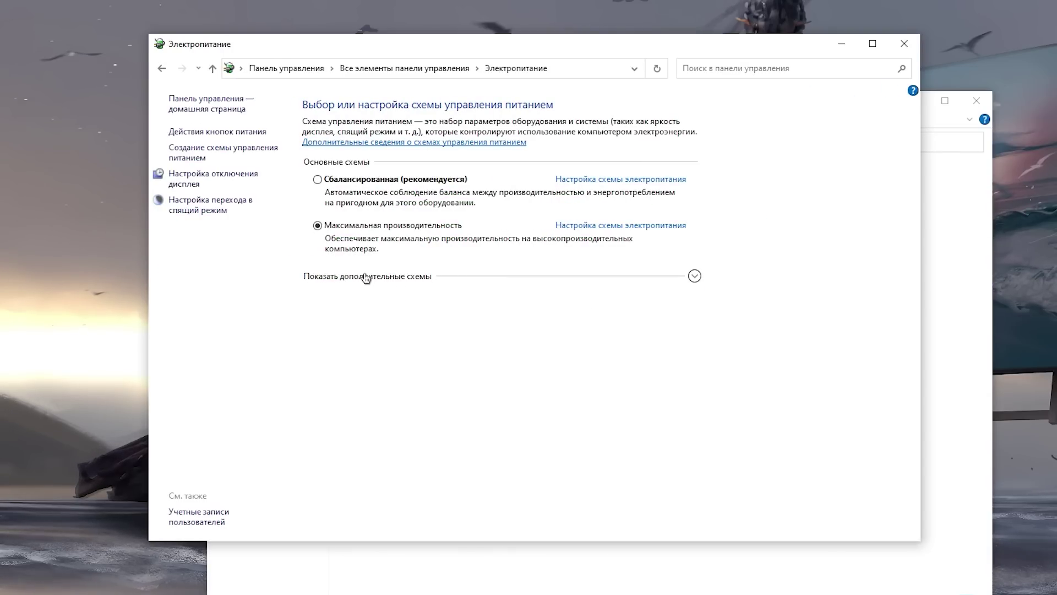
left_click(385, 276)
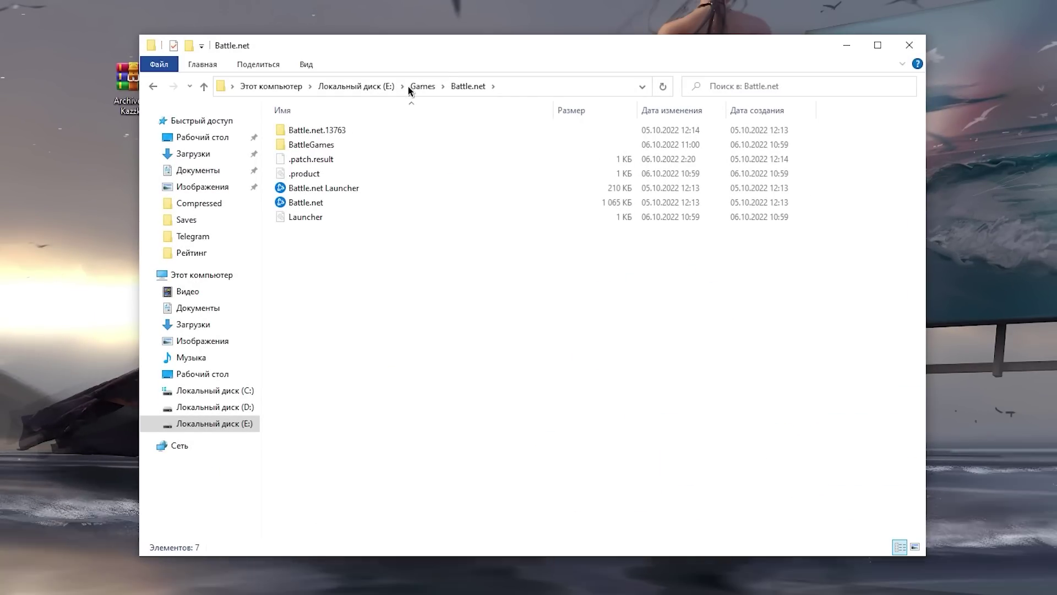
- Go through BattleGames and Overwatch to the _retail_ folder and select the Overwatch application
left_click(337, 141)
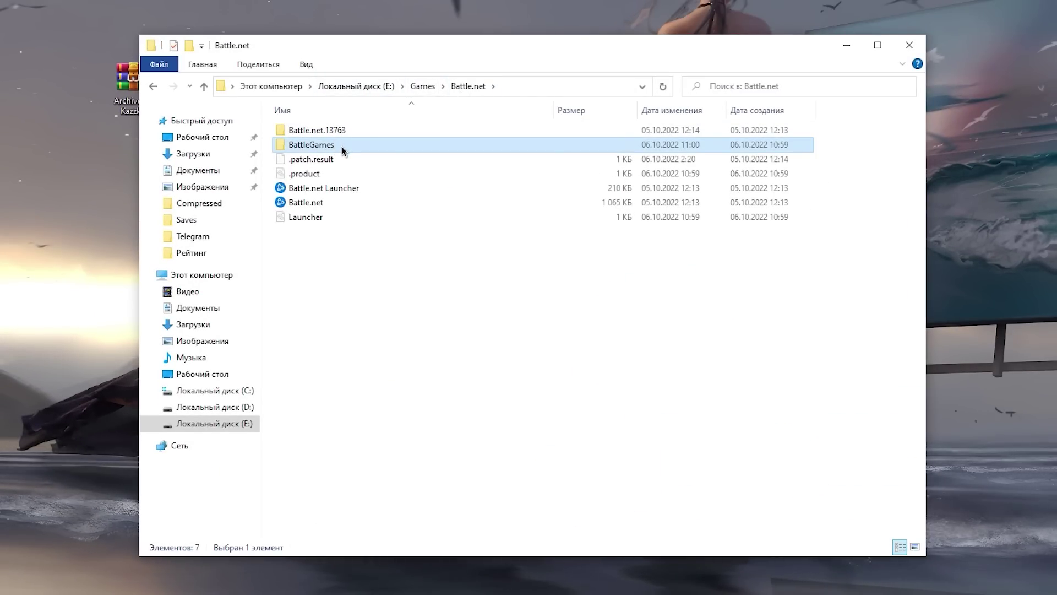
double_click(345, 147)
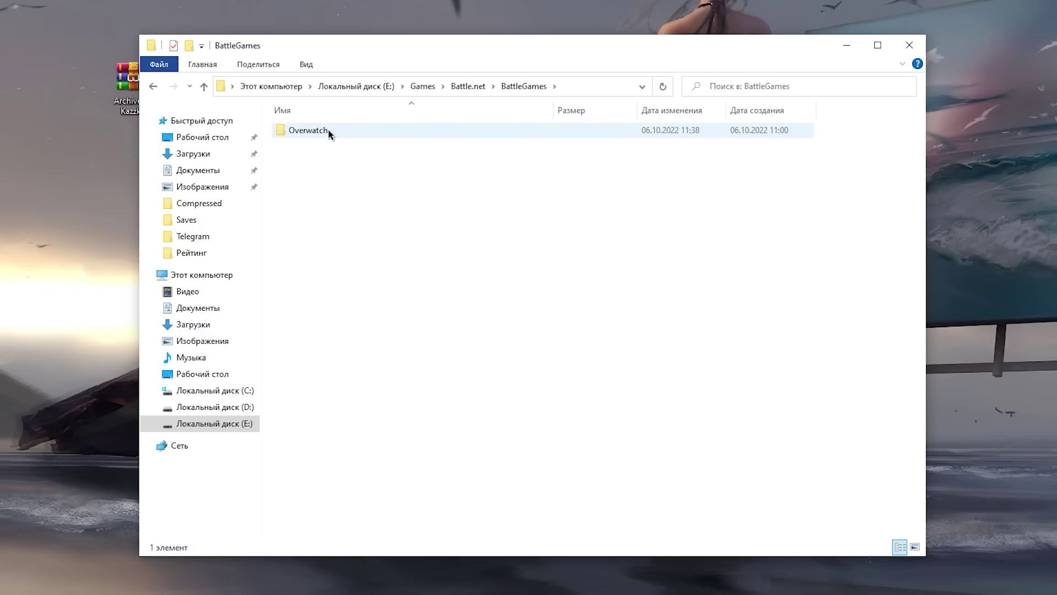
double_click(328, 130)
double_click(331, 131)
left_click(476, 220)
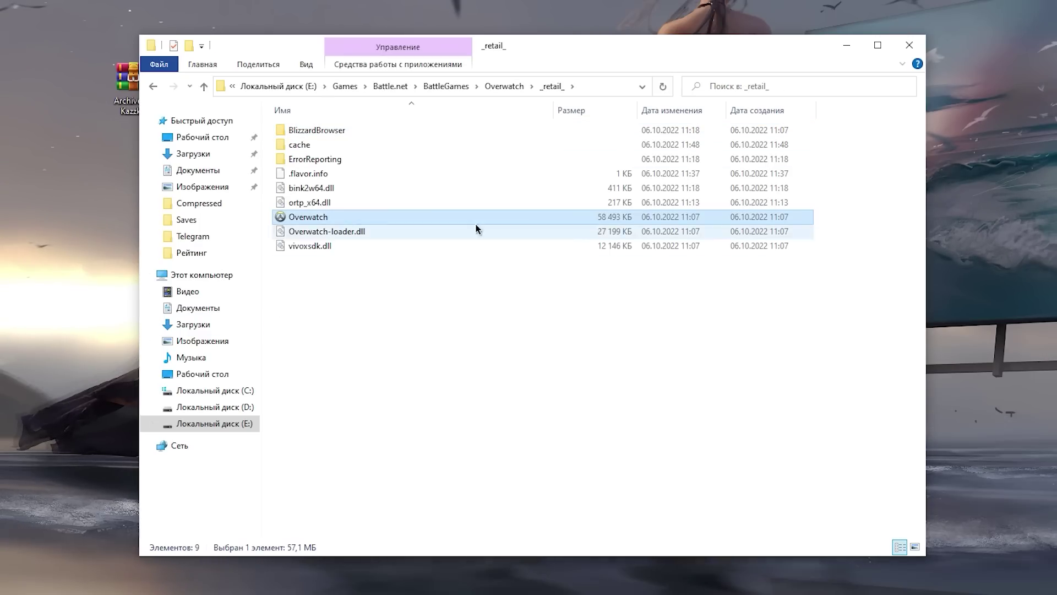
- Open the compatibility properties of the Overwatch application and disable full-screen optimizations
right_click(326, 216)
left_click(406, 502)
left_click_drag(393, 224, 371, 128)
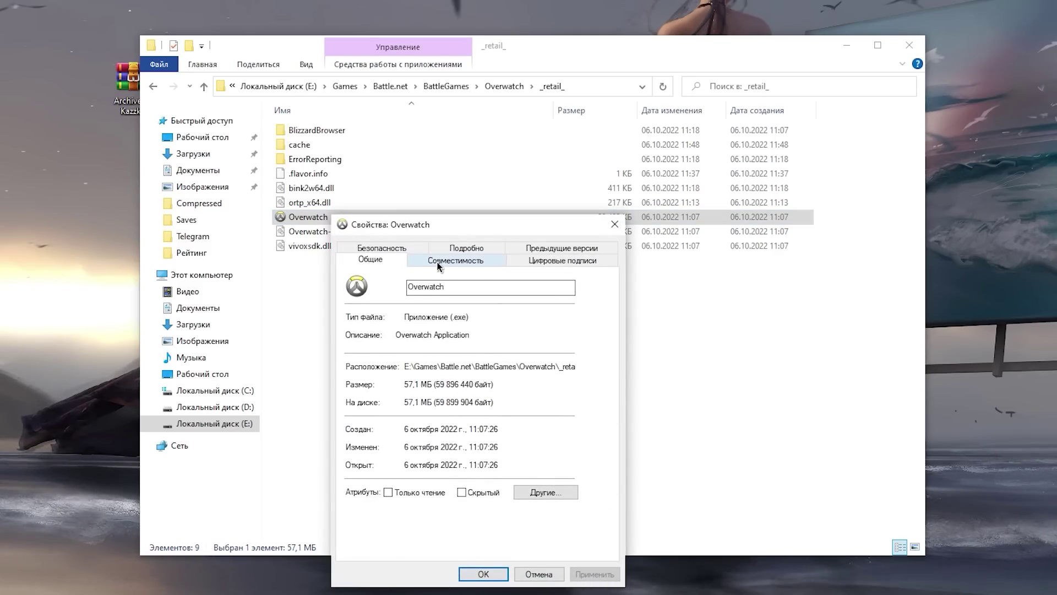
left_click(434, 163)
left_click(387, 366)
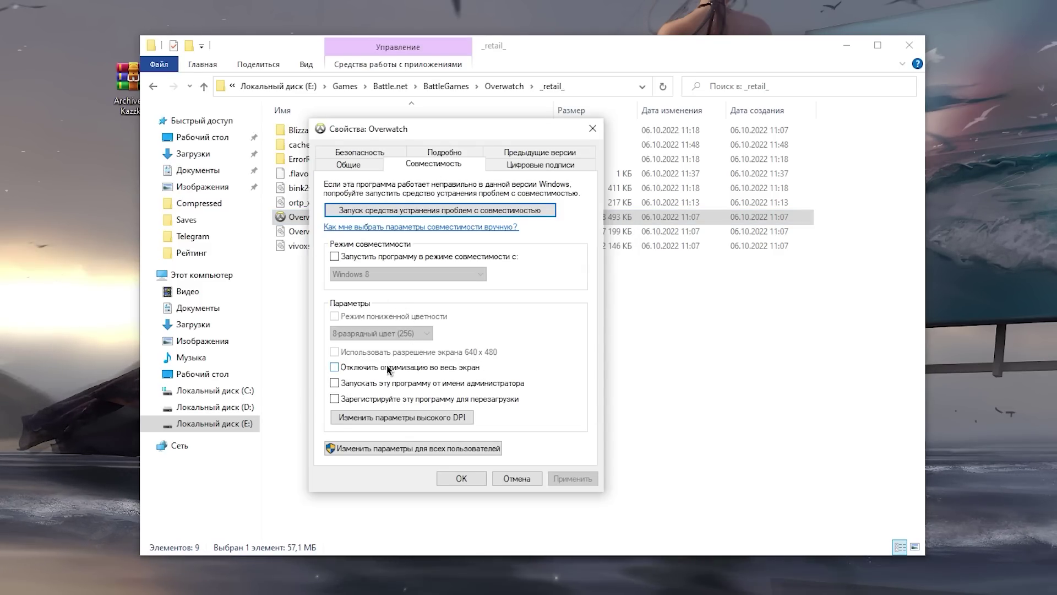
- Enable the high DPI scaling override performed by Приложение for Overwatch and apply the compatibility settings
left_click(384, 419)
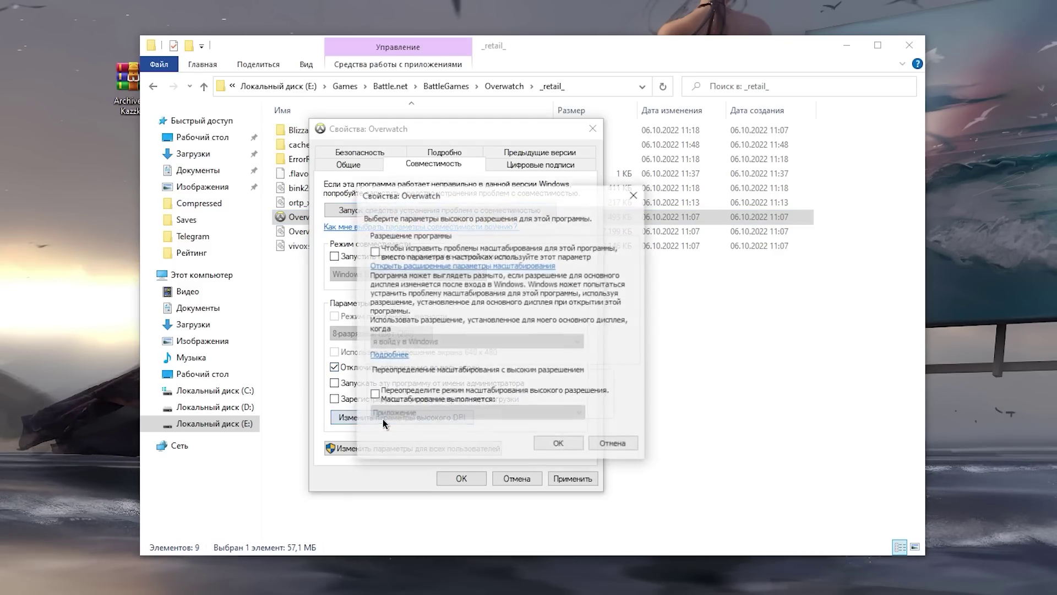
left_click(414, 392)
left_click(558, 444)
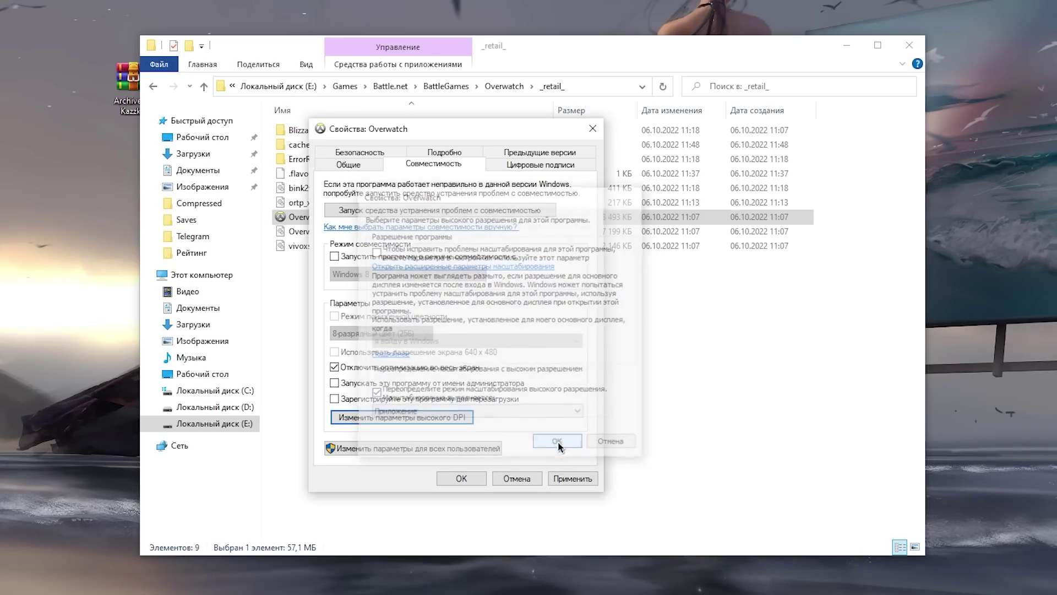
left_click(572, 478)
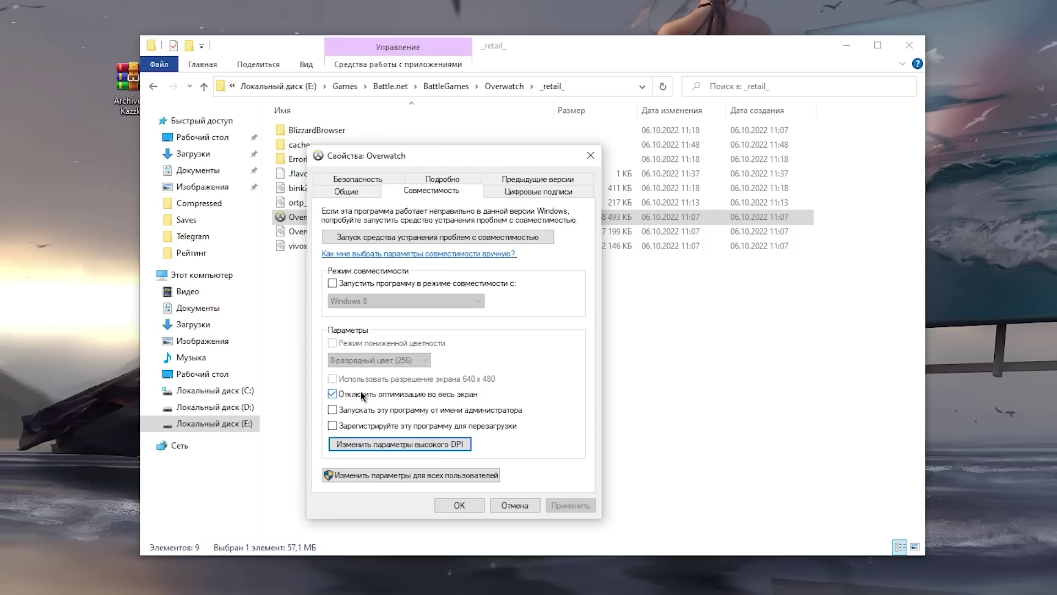
left_click(332, 393)
left_click(388, 443)
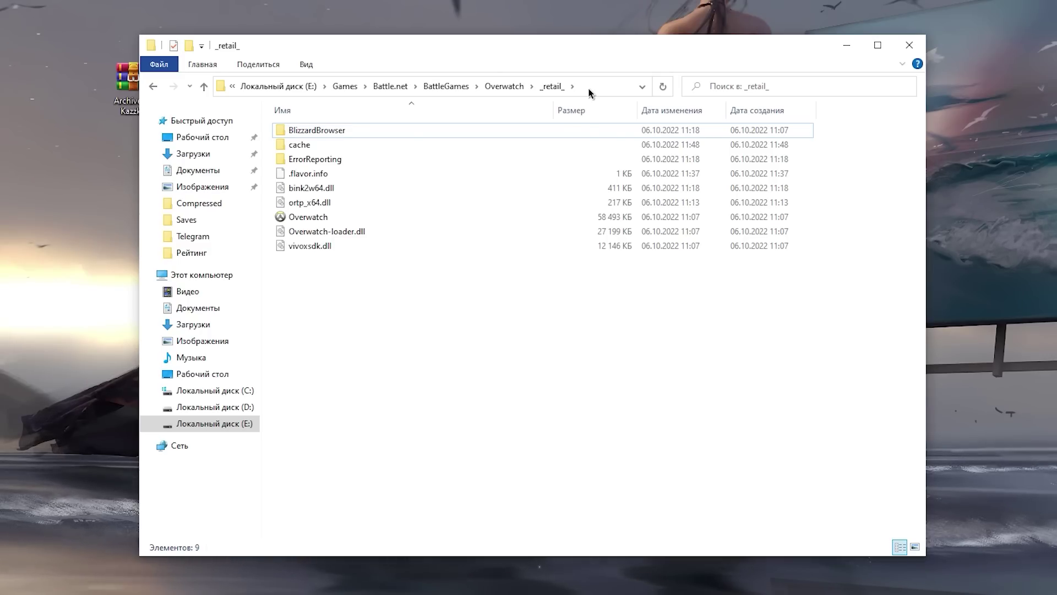
- Copy the full path of the Overwatch _retail_ folder
left_click(589, 93)
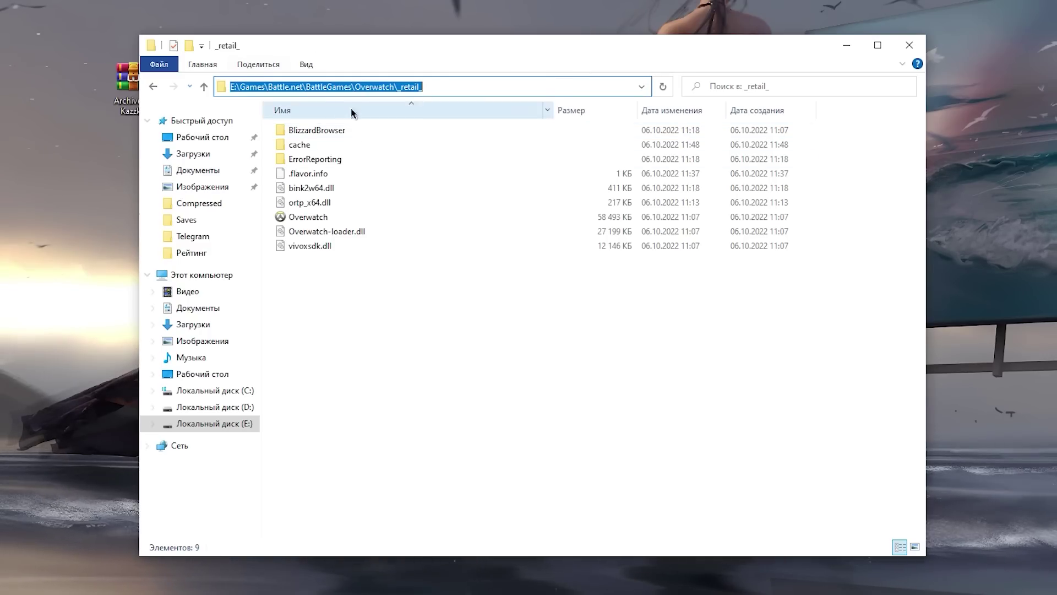
right_click(362, 82)
left_click(437, 132)
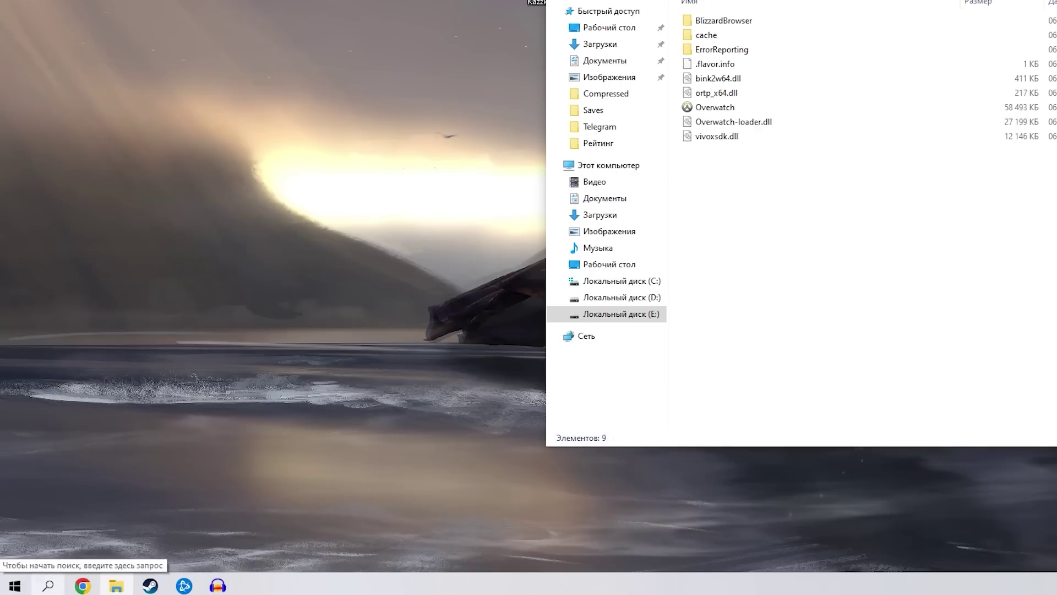
- Search for "нас" to open Настройки графики, and switch hardware-accelerated GPU scheduling on and back off
left_click(48, 585)
type("нас")
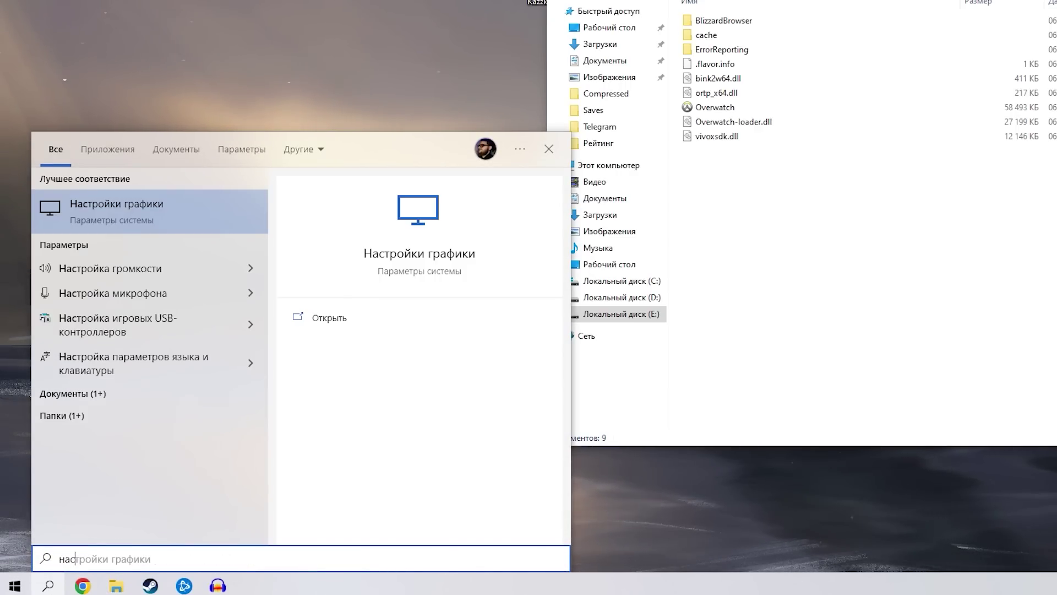
key("Return")
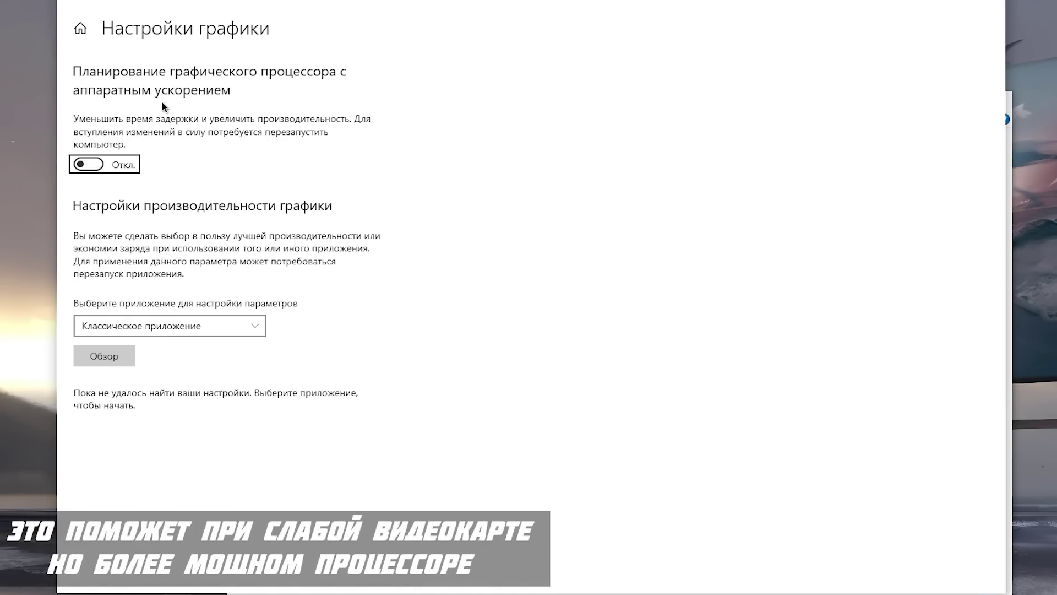
left_click(103, 164)
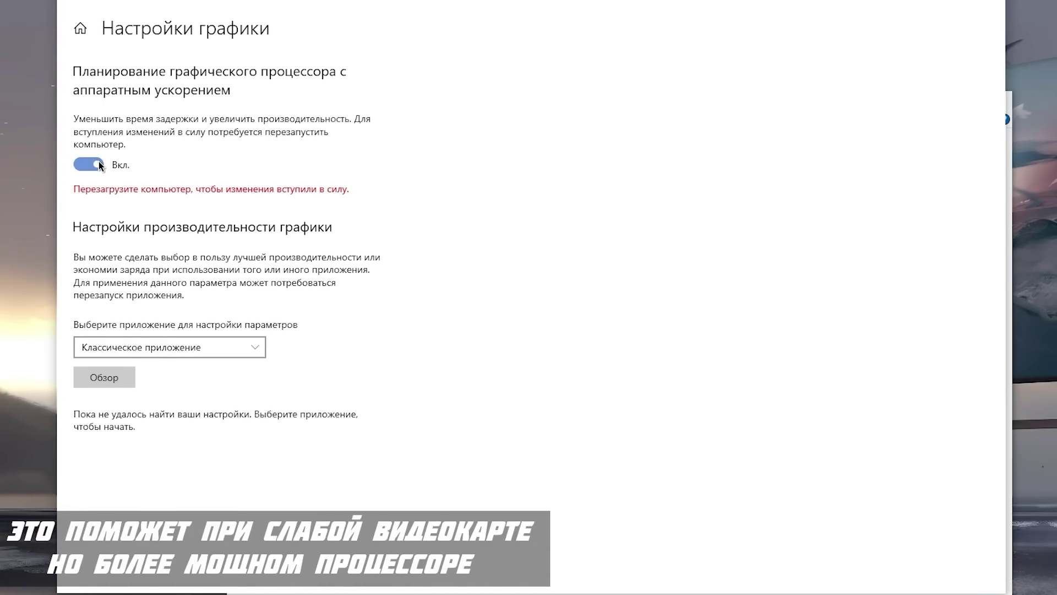
left_click(100, 165)
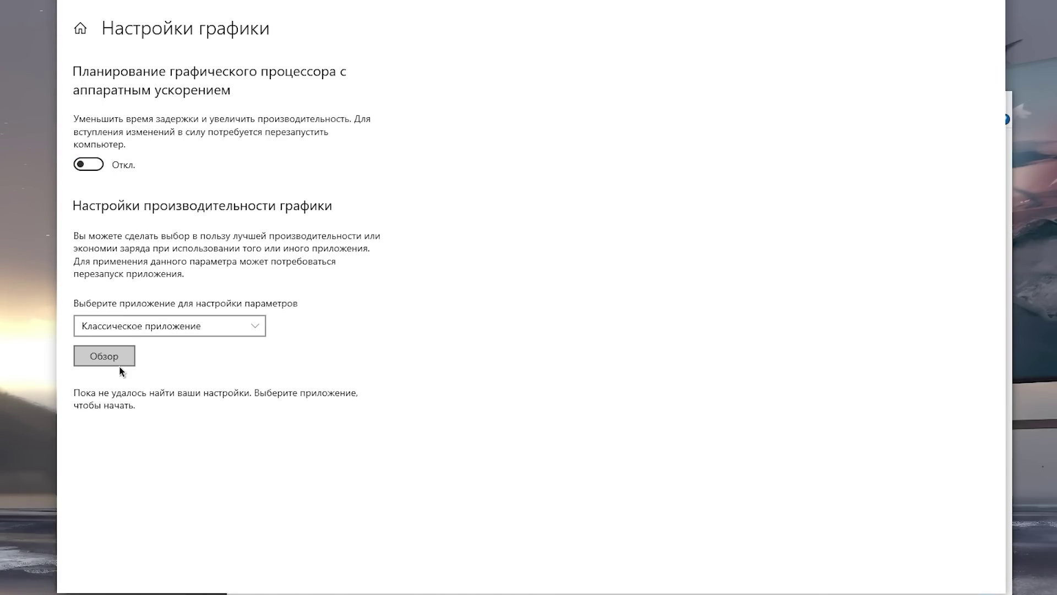
- Add the Overwatch application from E:\Games\Battle.net\BattleGames\Overwatch\_retail_ to the graphics performance settings
left_click(120, 364)
left_click(377, 13)
type("E:\\Games\\Battle.net\\BattleGames\\Overwatch\\_retail_")
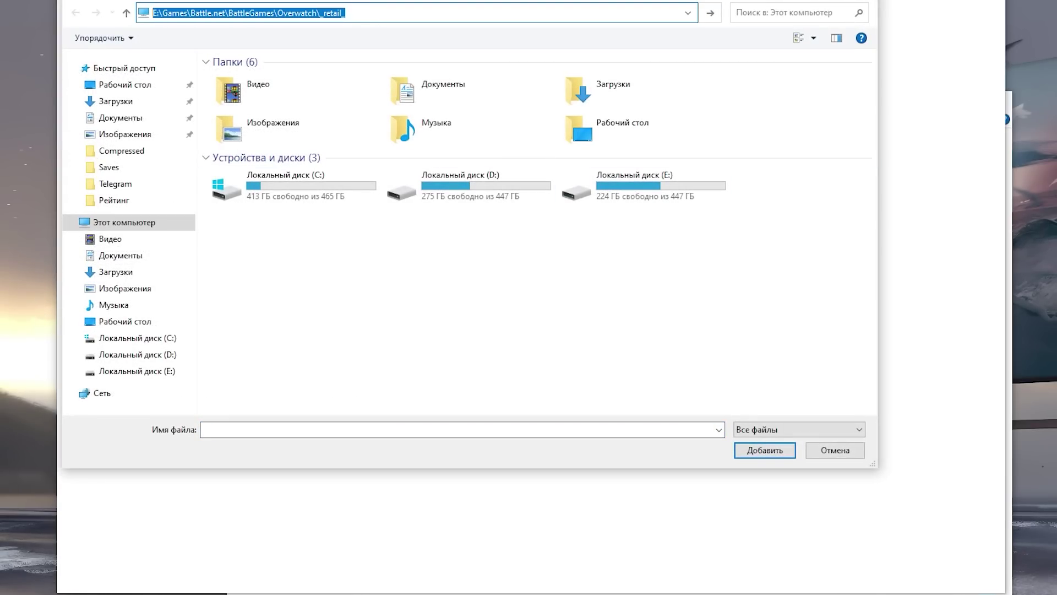
key("Return")
left_click(271, 124)
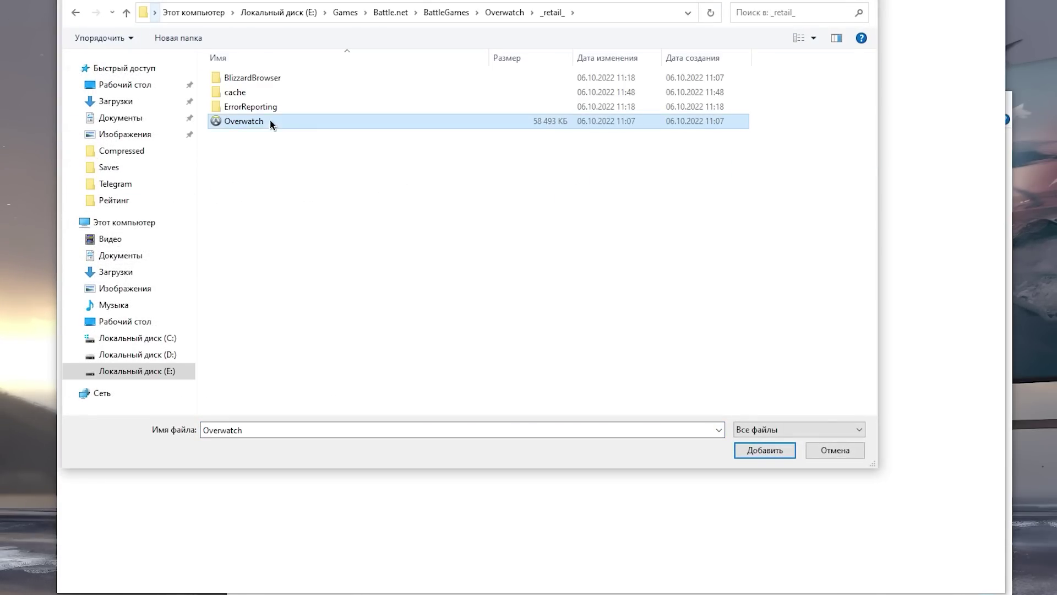
left_click(779, 450)
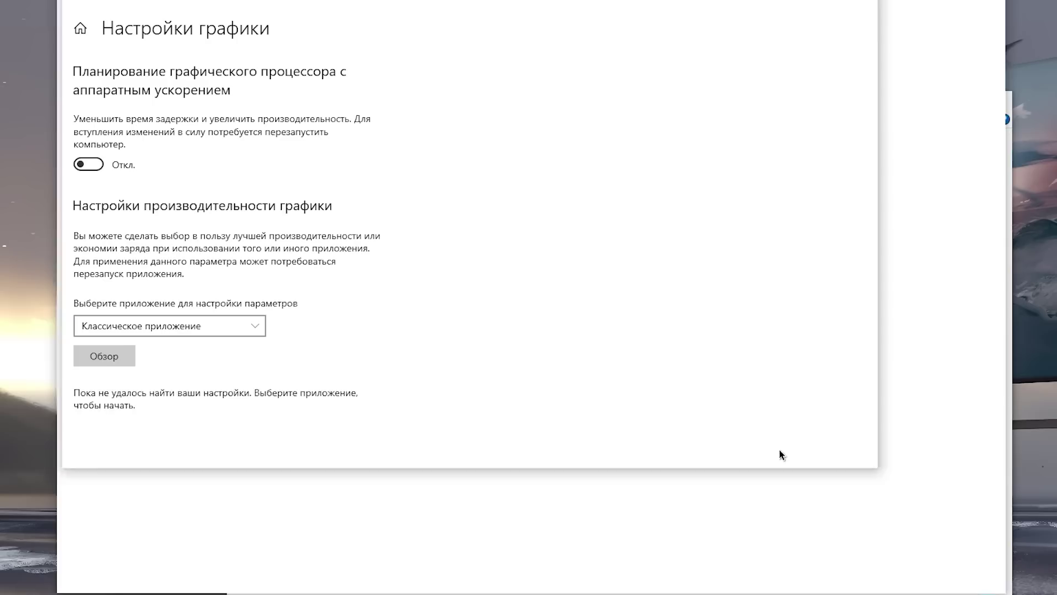
- Set the Overwatch Application's graphics preference to Высокая производительность and save it
left_click(238, 398)
left_click(481, 316)
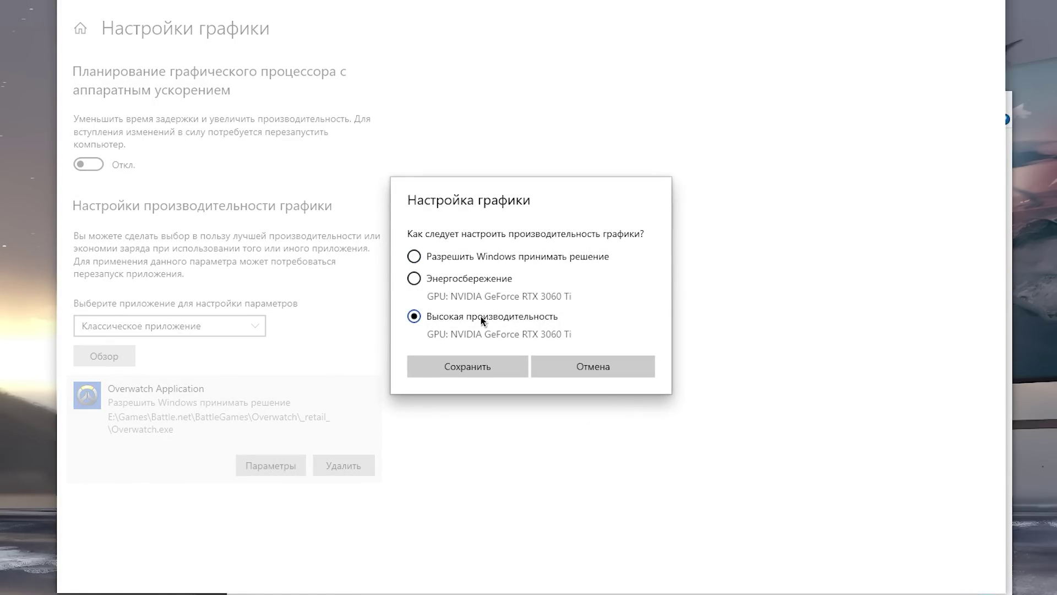
left_click(483, 368)
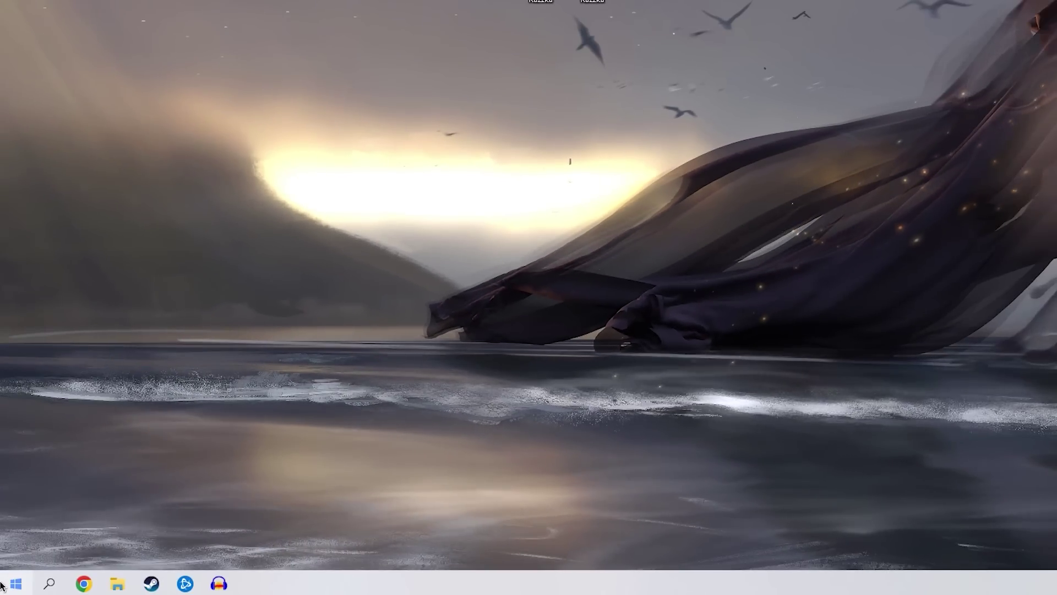
- Open Device Manager, find Высокоточный таймер событий under Системные устройства and bring up its available actions
right_click(11, 583)
left_click(73, 306)
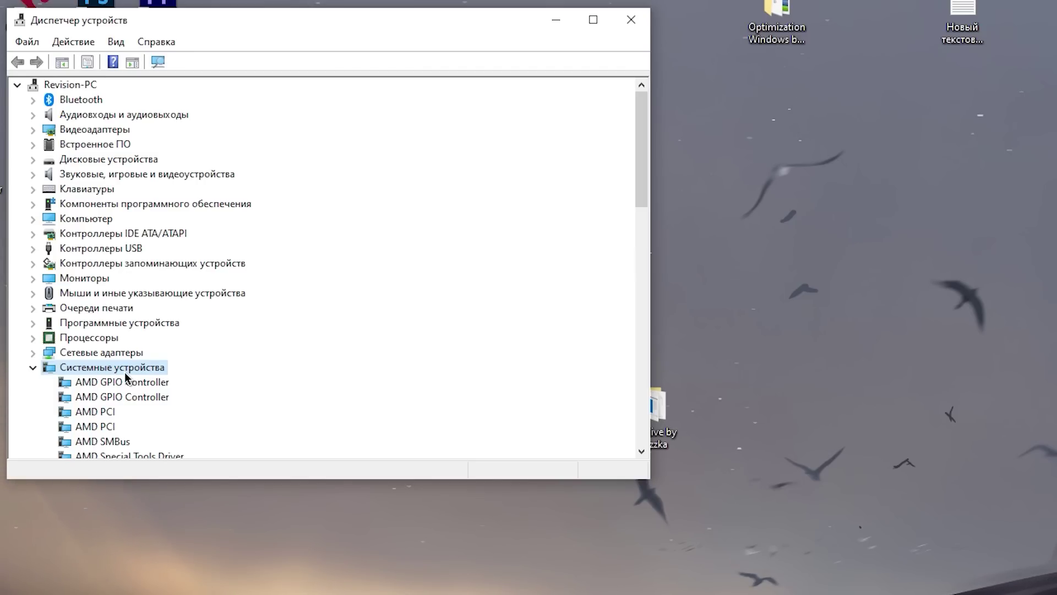
scroll(124, 372, "down", 8)
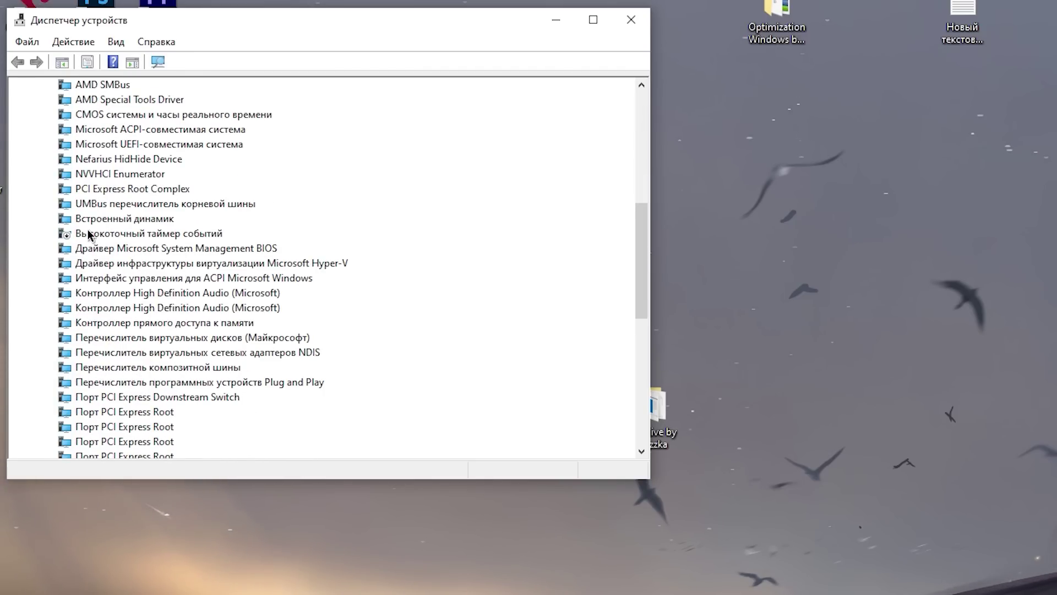
right_click(139, 243)
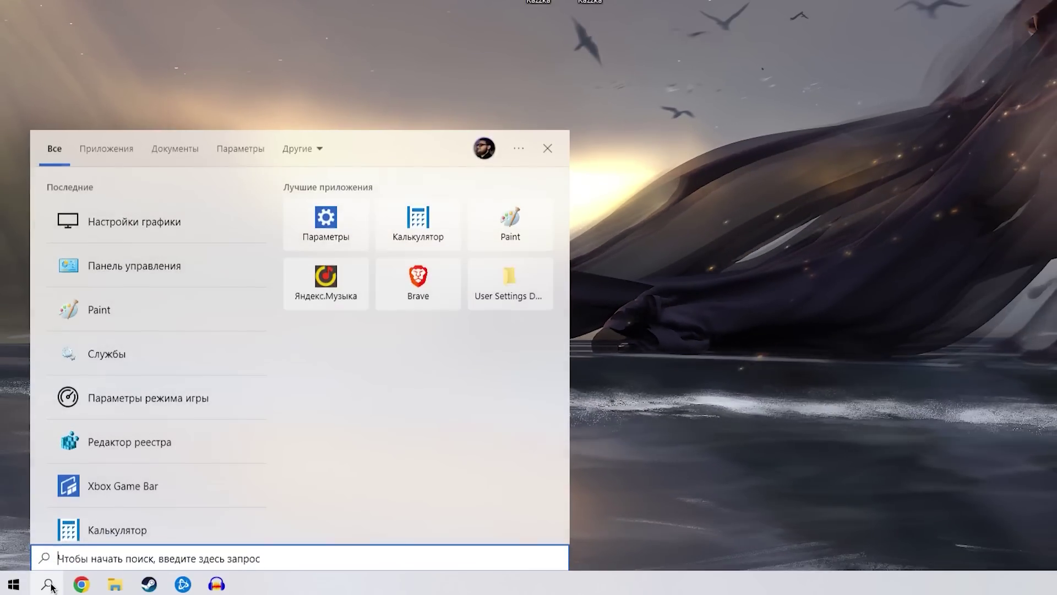
- Open Xbox Game Bar, disable background recording during games in its capture settings, and close the overlay
type("x")
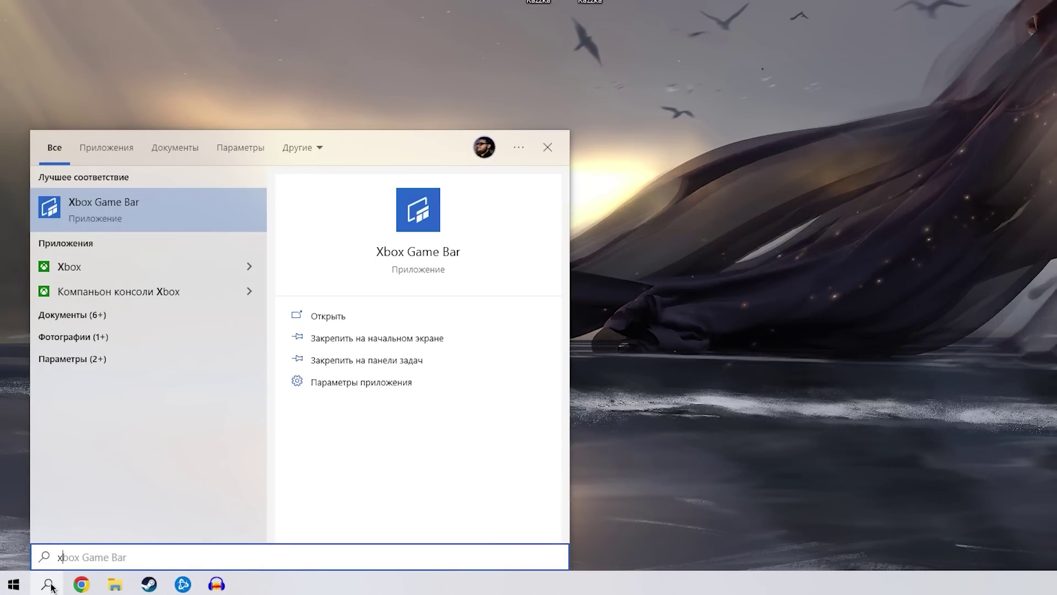
key("Return")
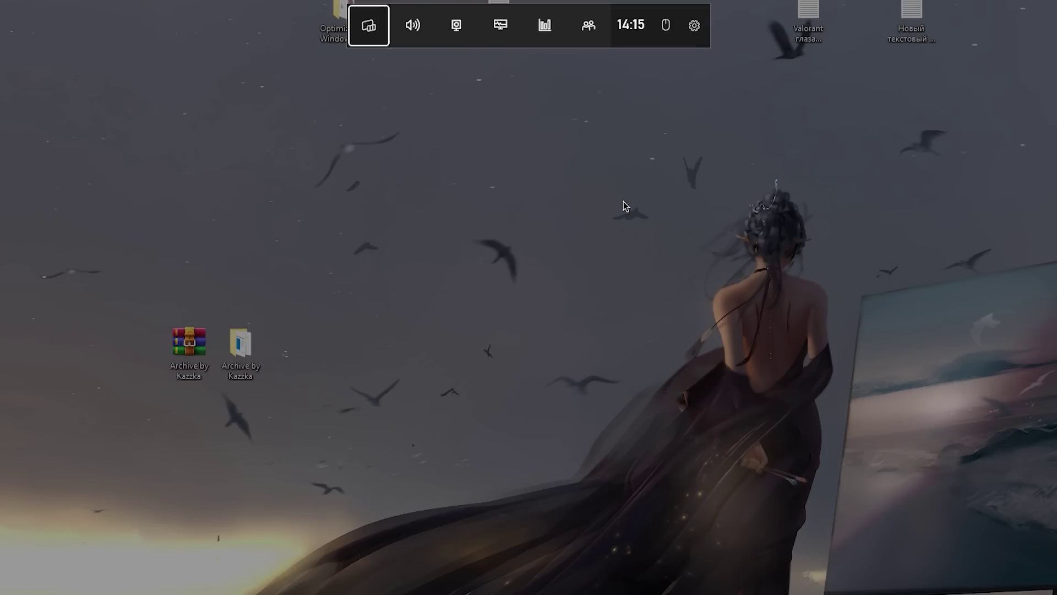
left_click(694, 25)
left_click(374, 429)
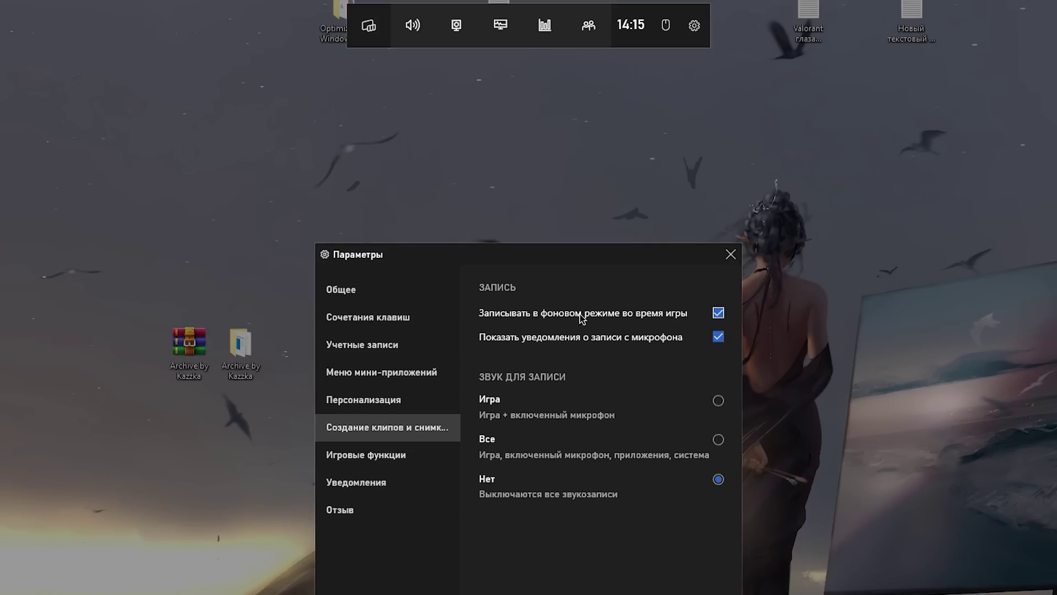
left_click(718, 315)
left_click(729, 255)
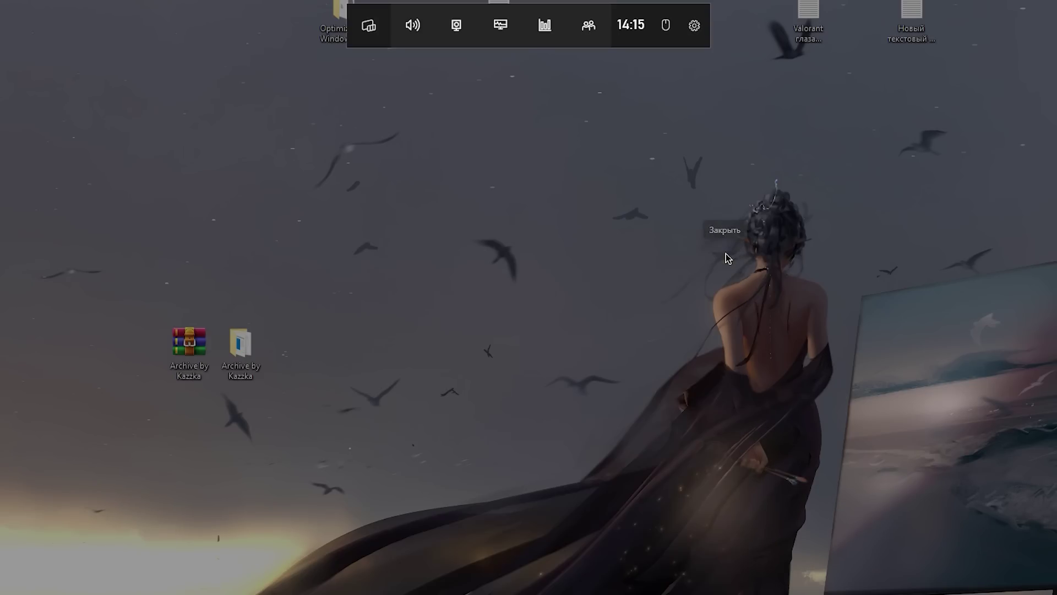
left_click(899, 302)
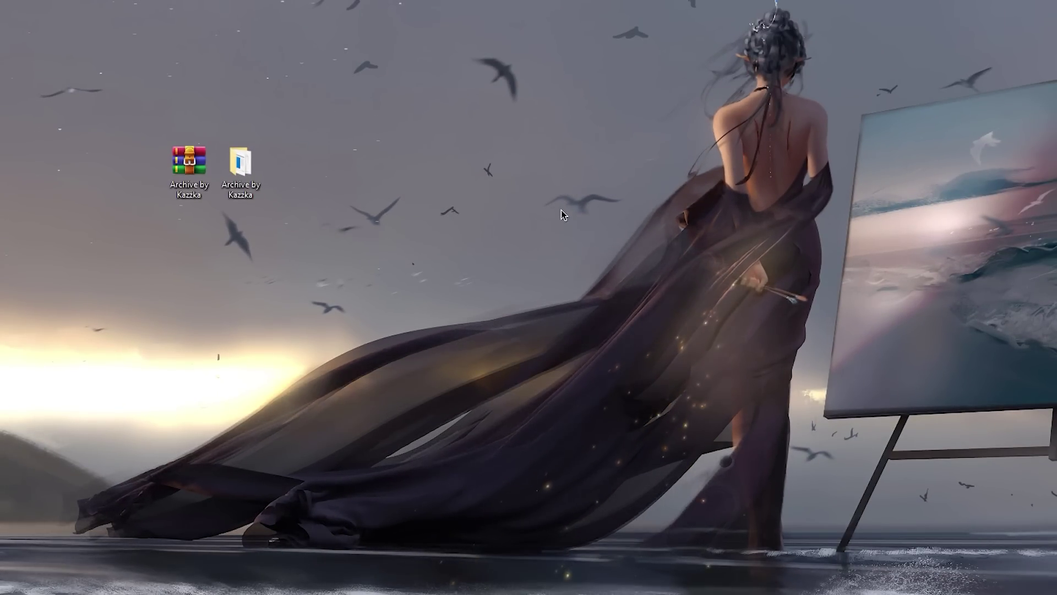
- Open the NVIDIA Control Panel from the desktop and go to Управление параметрами 3D
right_click(514, 110)
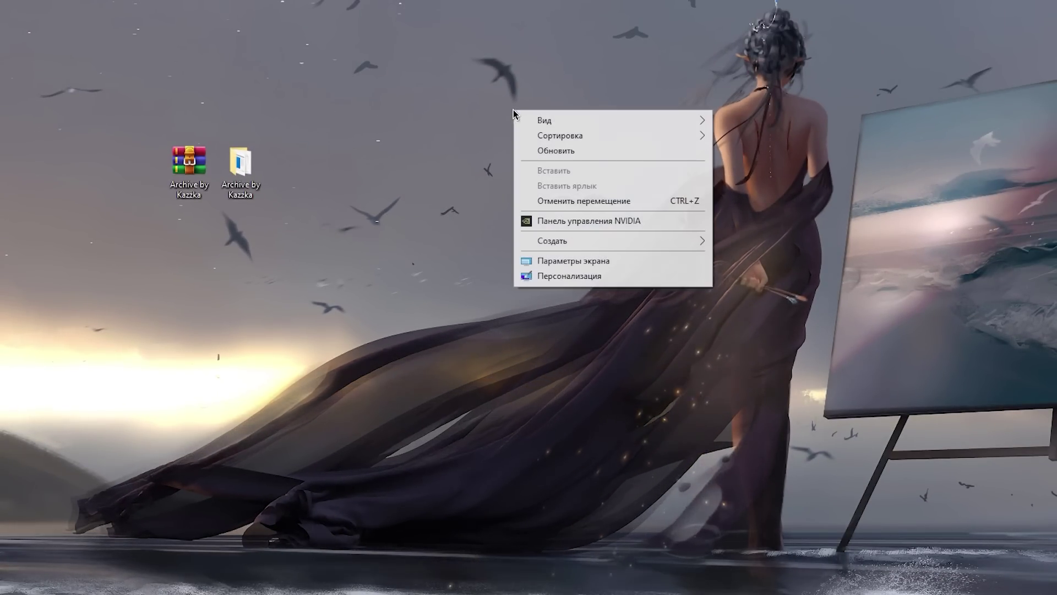
left_click(564, 222)
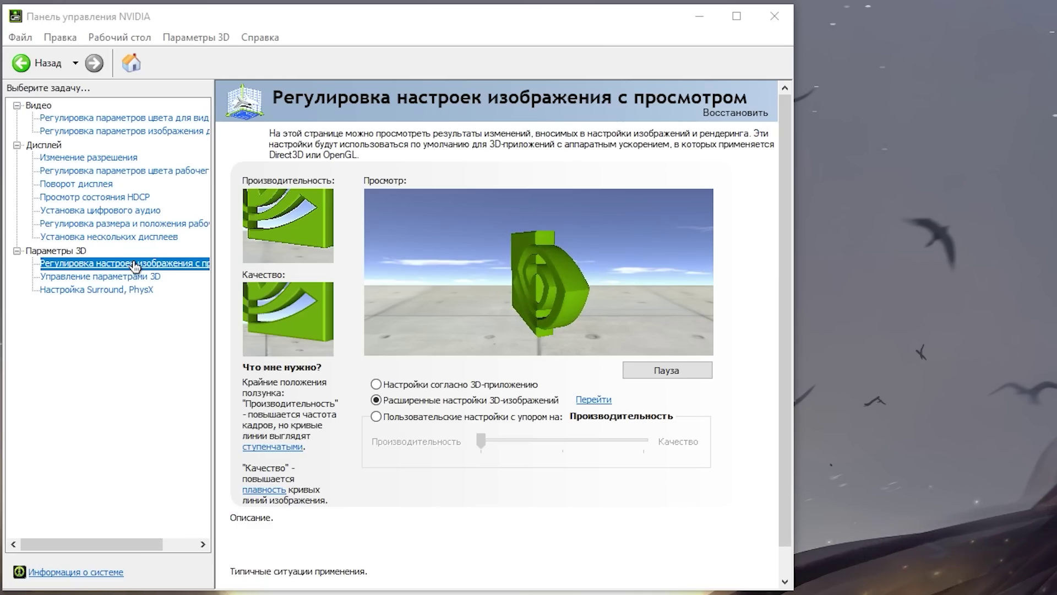
mouse_move(445, 417)
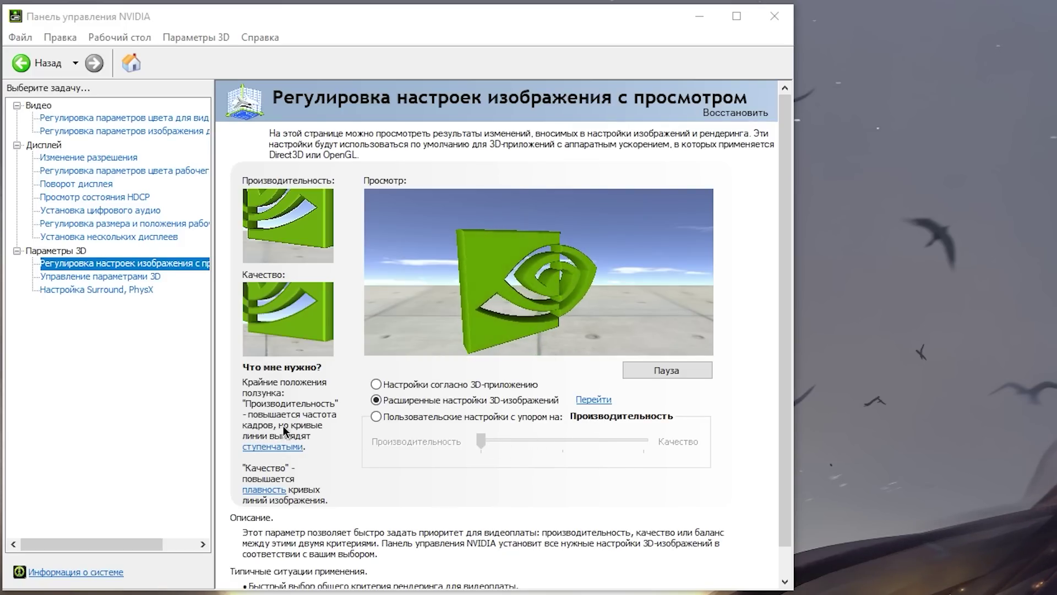
left_click(101, 277)
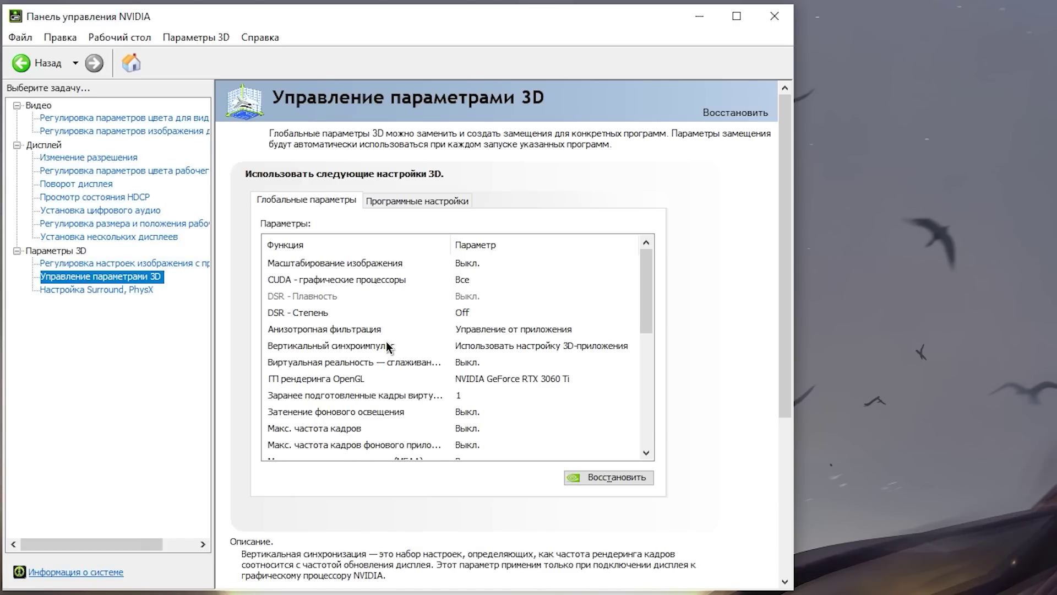
- Review the global options for Вертикальный синхроимпульс and ГП рендеринга OpenGL
left_click(491, 346)
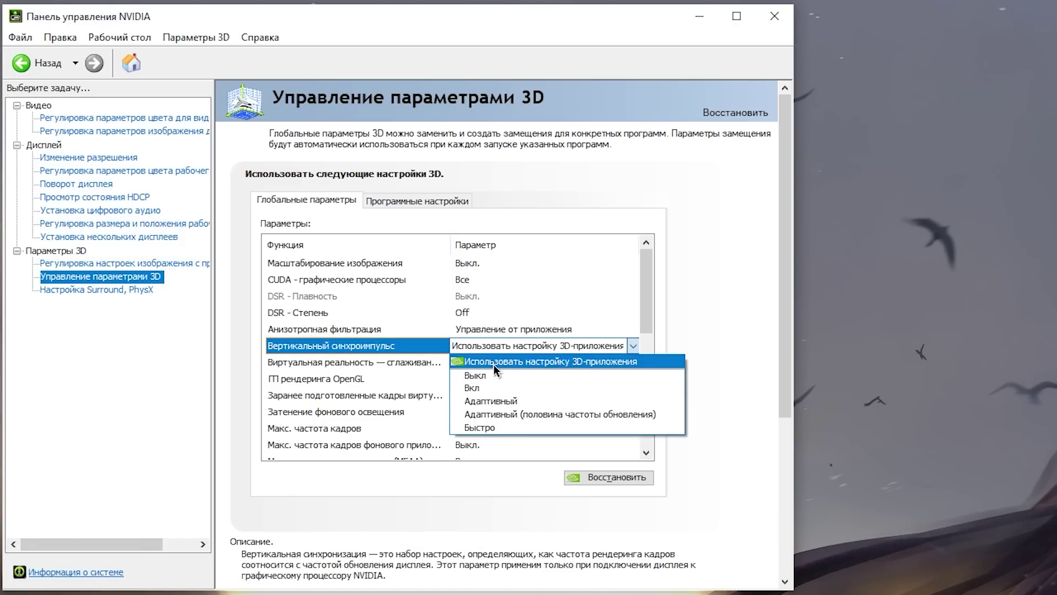
left_click(751, 312)
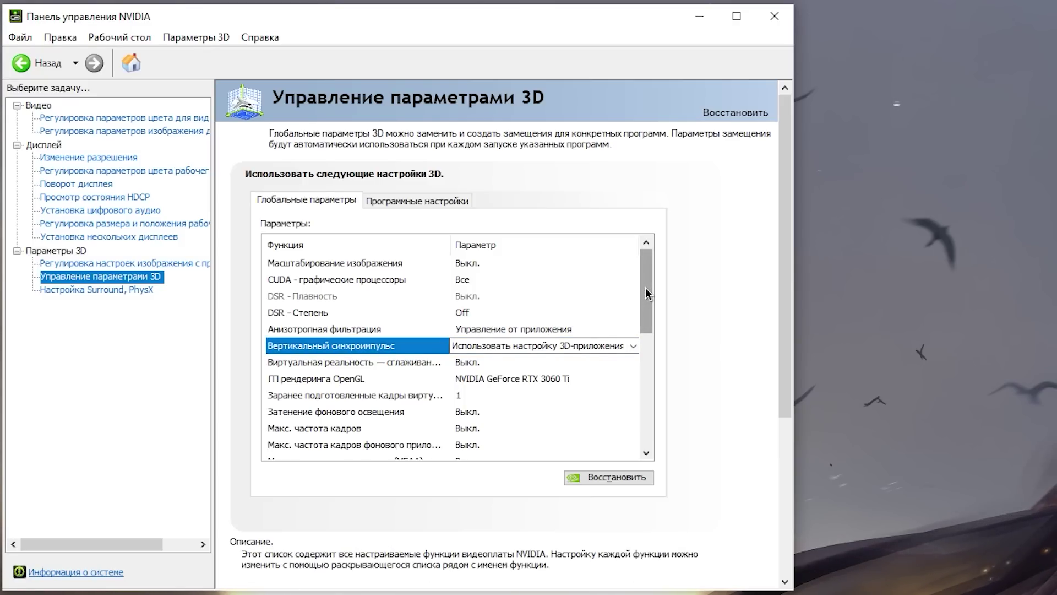
left_click_drag(645, 293, 645, 320)
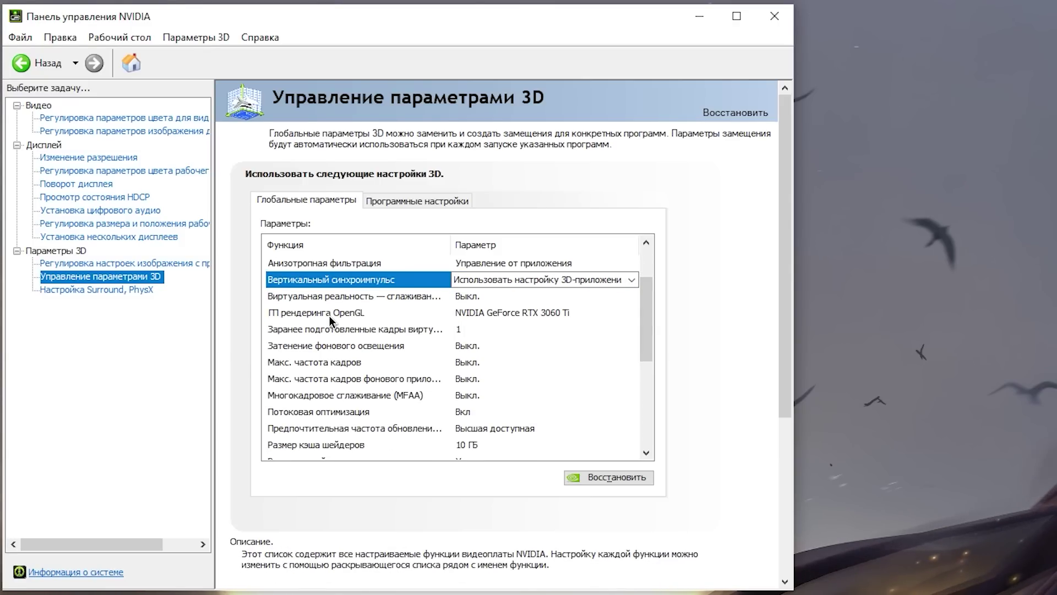
left_click(521, 313)
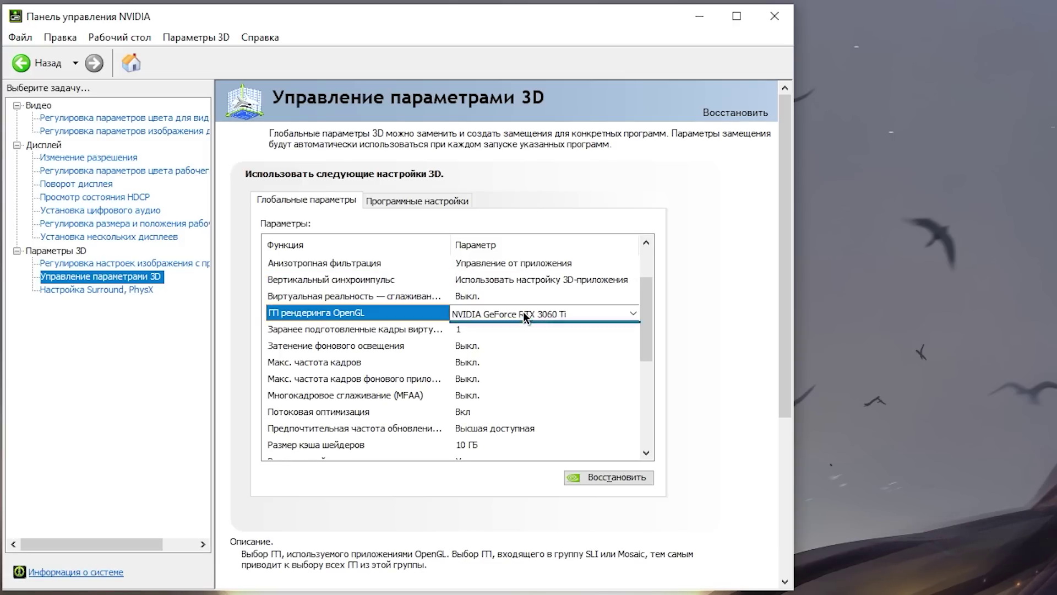
- Review the shader cache size options and set Размер кэша шейдеров to По умолчанию для драйвера
scroll(396, 350, "down", 2)
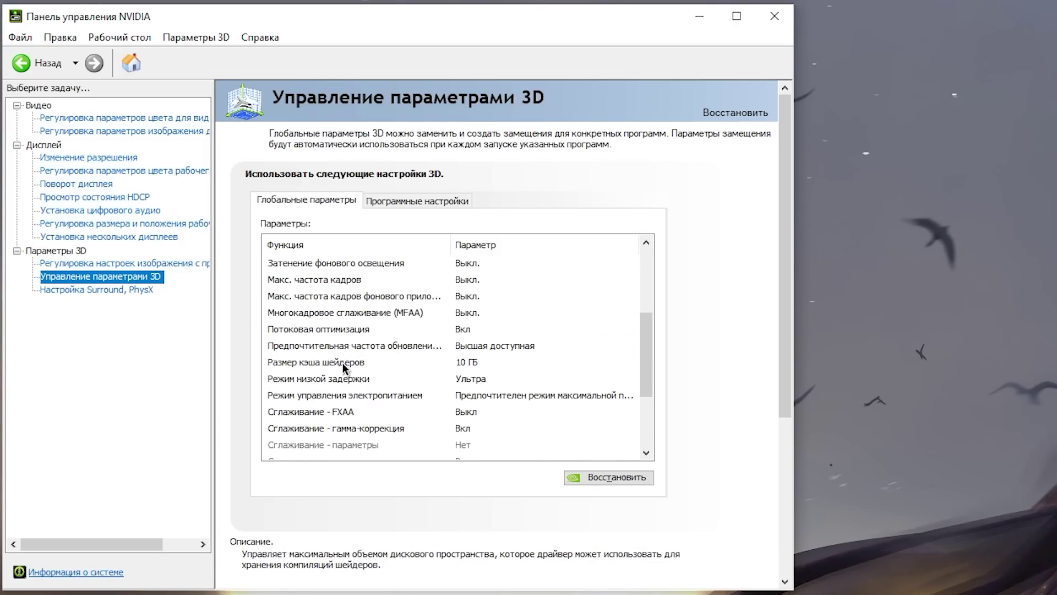
left_click(476, 362)
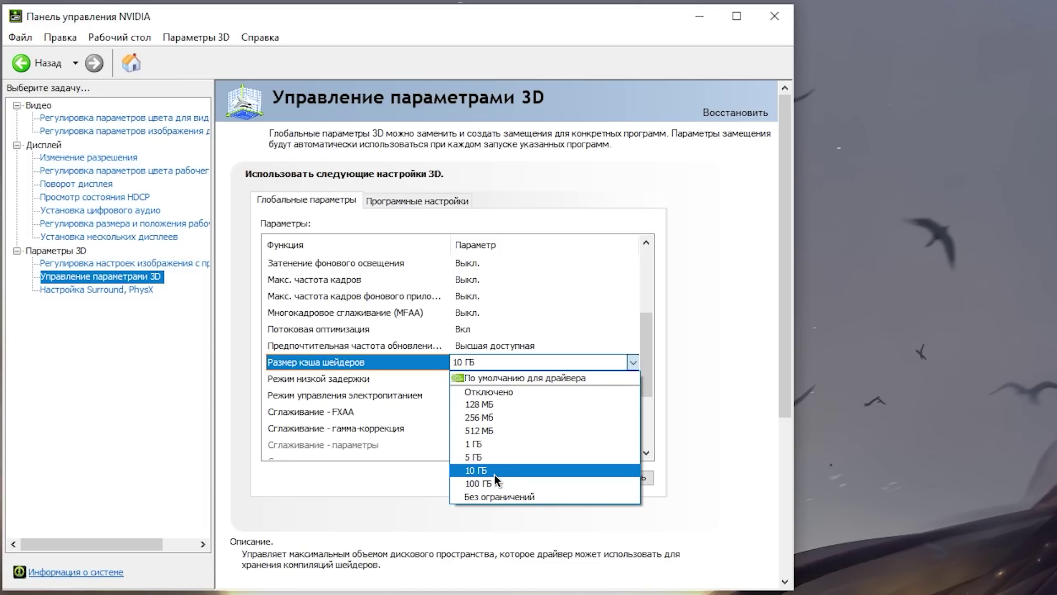
left_click(688, 361)
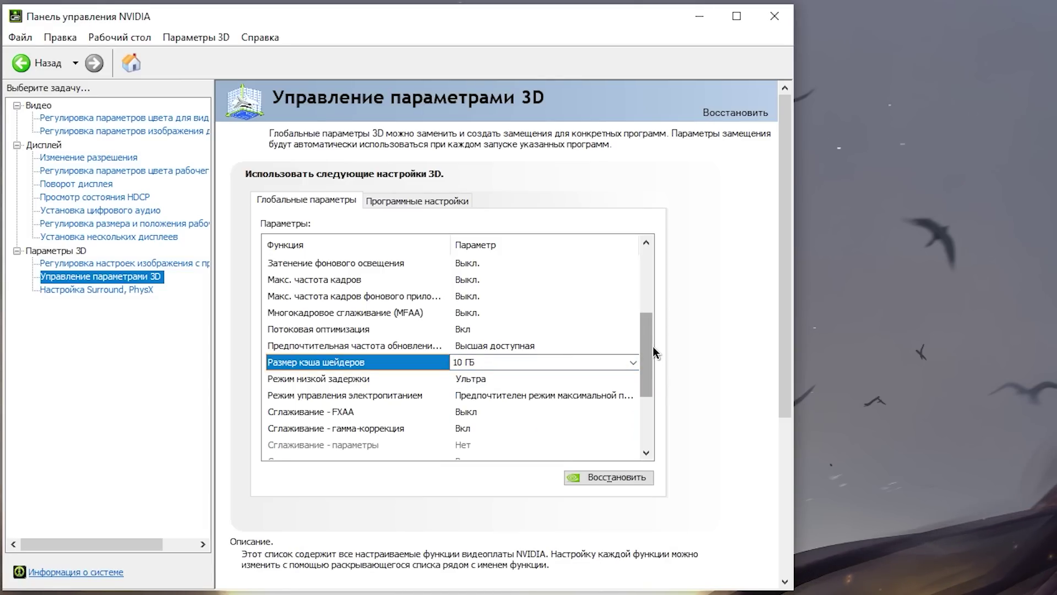
scroll(443, 280, "down", 1)
left_click(485, 268)
left_click(484, 274)
- Set the low latency mode to Ультра and the power management mode to Предпочтителен режим максимальной производительности
left_click(492, 329)
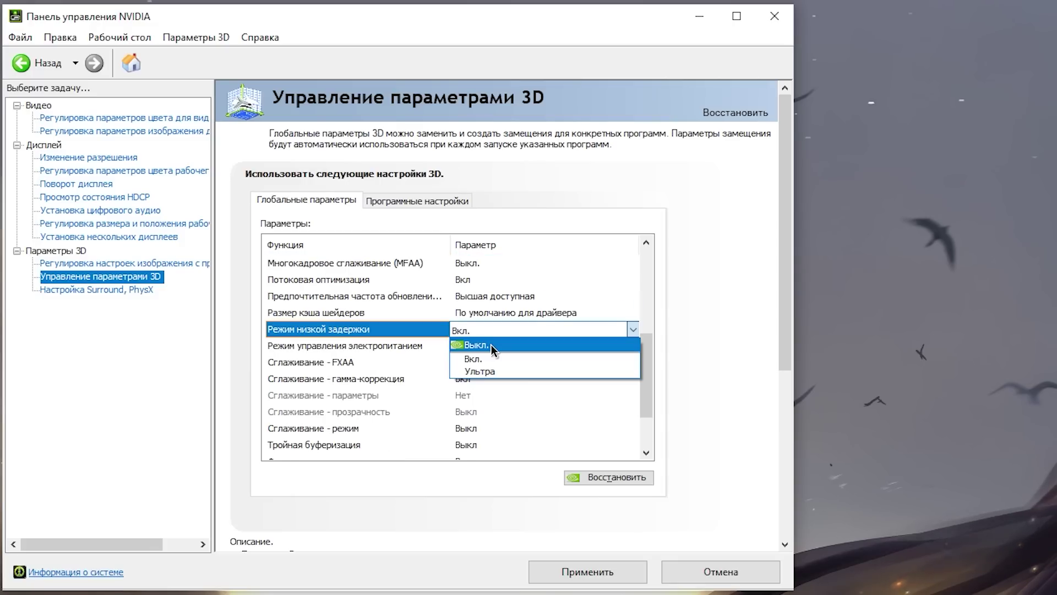
left_click(515, 372)
scroll(494, 300, "down", 1)
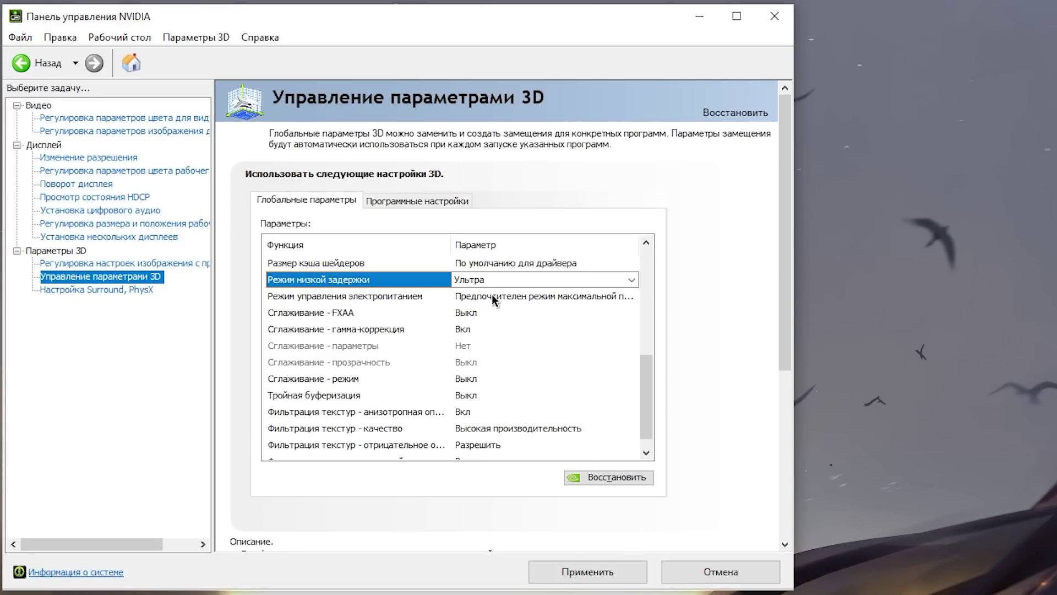
left_click(492, 298)
left_click(493, 296)
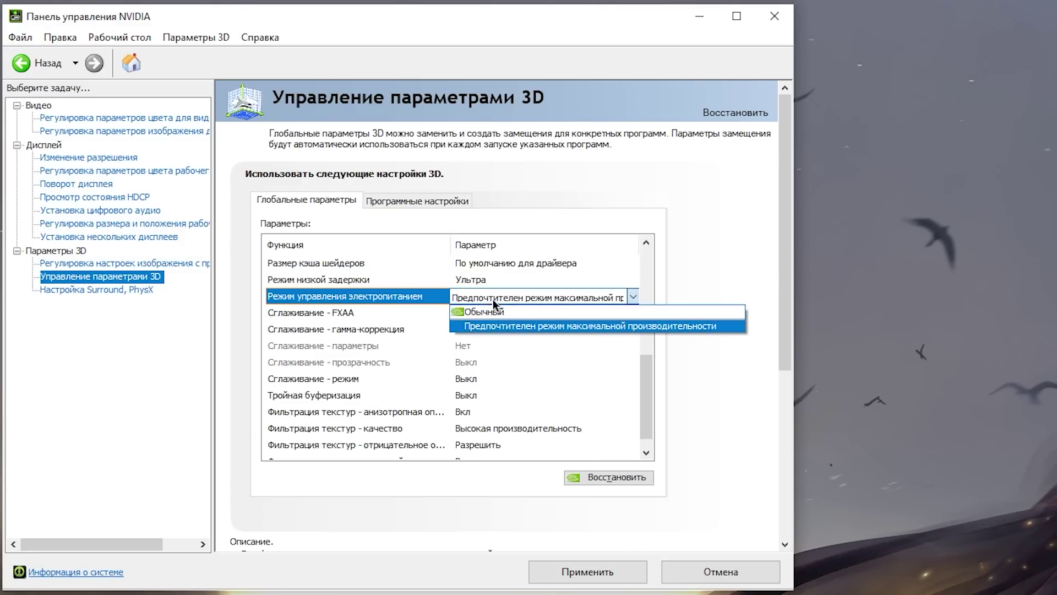
left_click(610, 328)
- Set Фильтрация текстур - качество to Высокая производительность in the global 3D settings
scroll(490, 410, "down", 1)
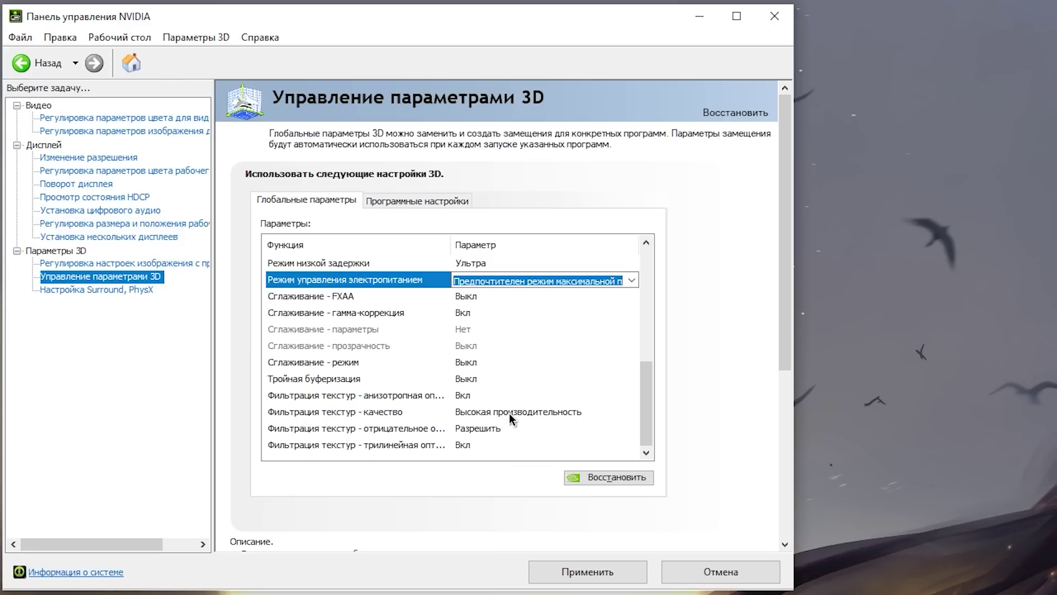
left_click(510, 415)
left_click(509, 415)
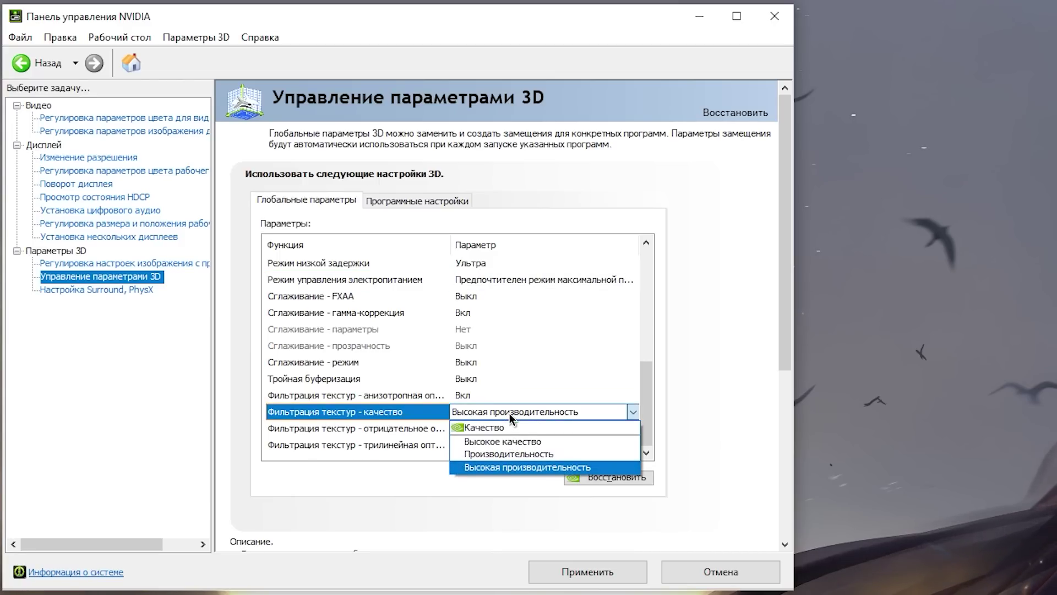
left_click(502, 467)
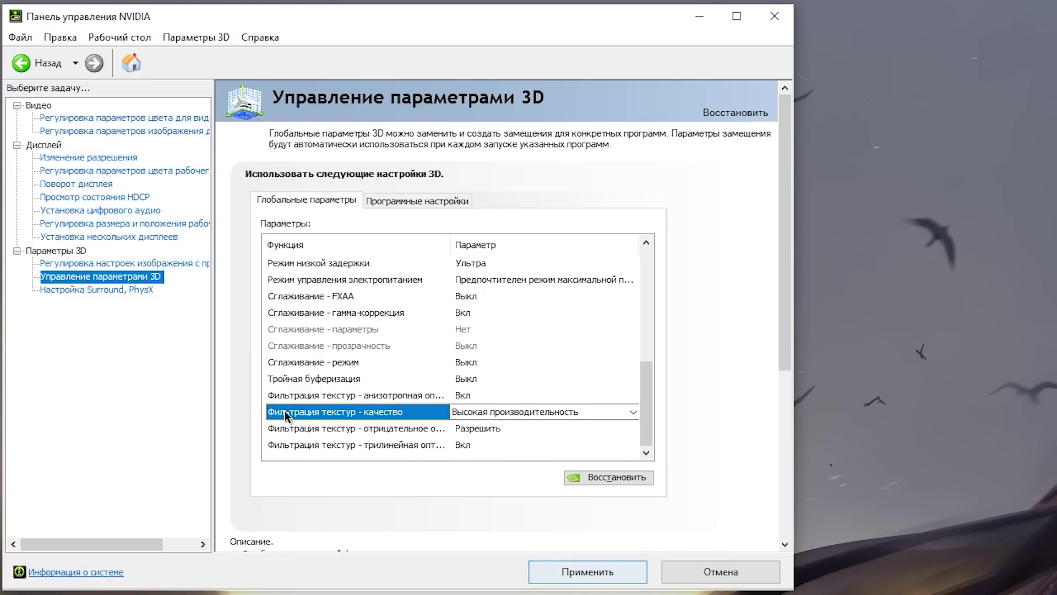
- Set the PhysX processor to Автовыбор (рекомендуется) and close the NVIDIA Control Panel
left_click(85, 292)
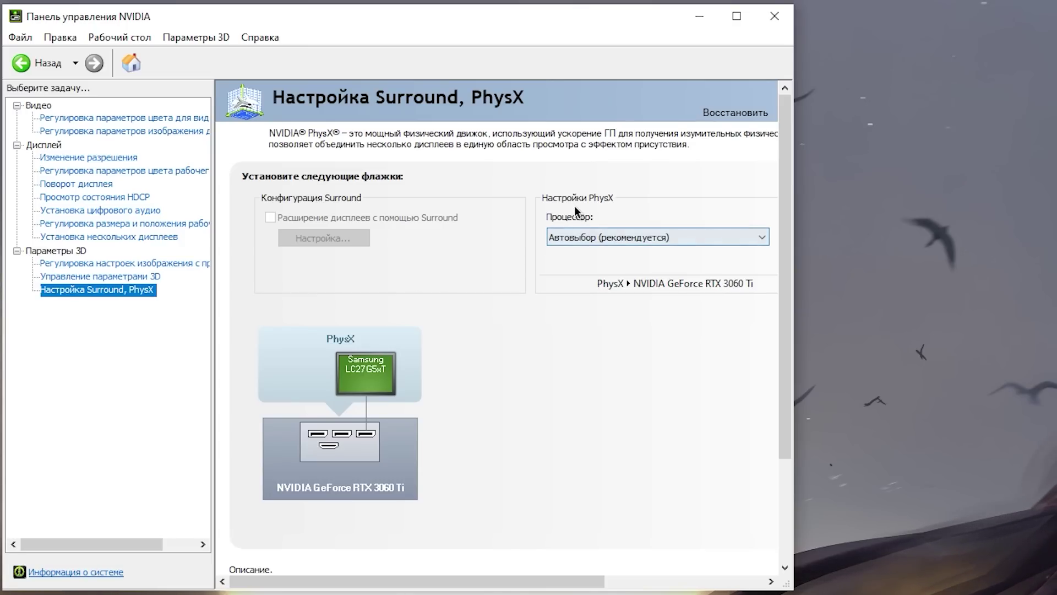
left_click(620, 239)
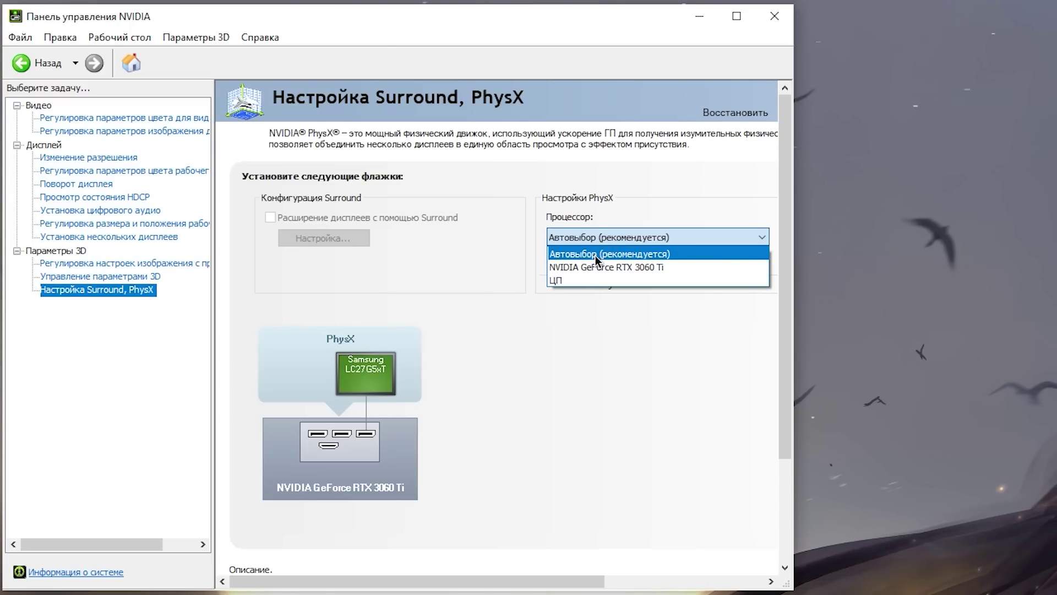
left_click(598, 257)
left_click(774, 16)
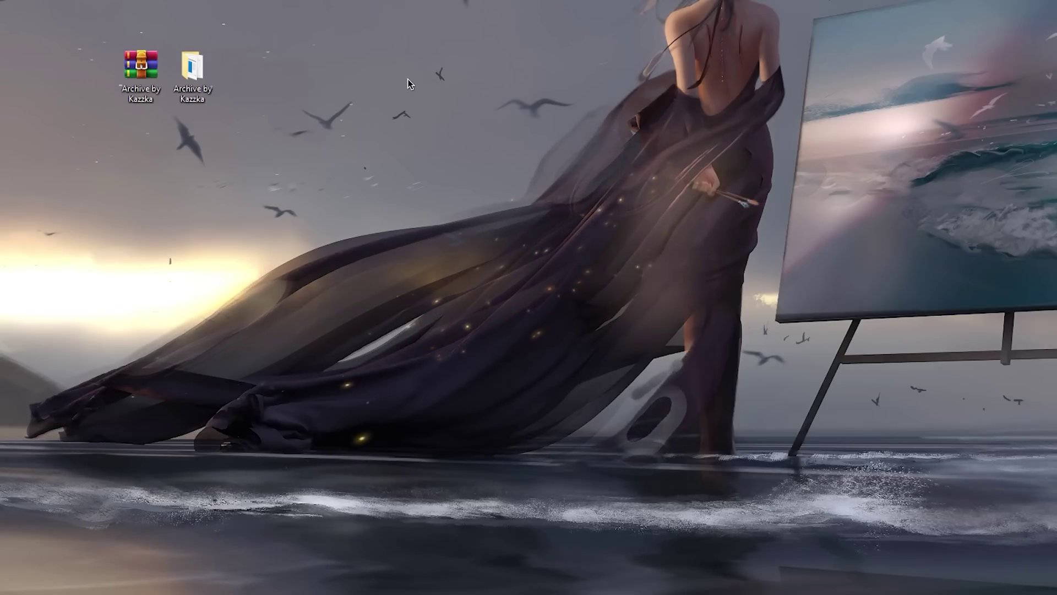
- Open Настройка Видеокарты in the unpacked archive folder on the desktop and look over the screenshots in nVidia Geforce
double_click(192, 69)
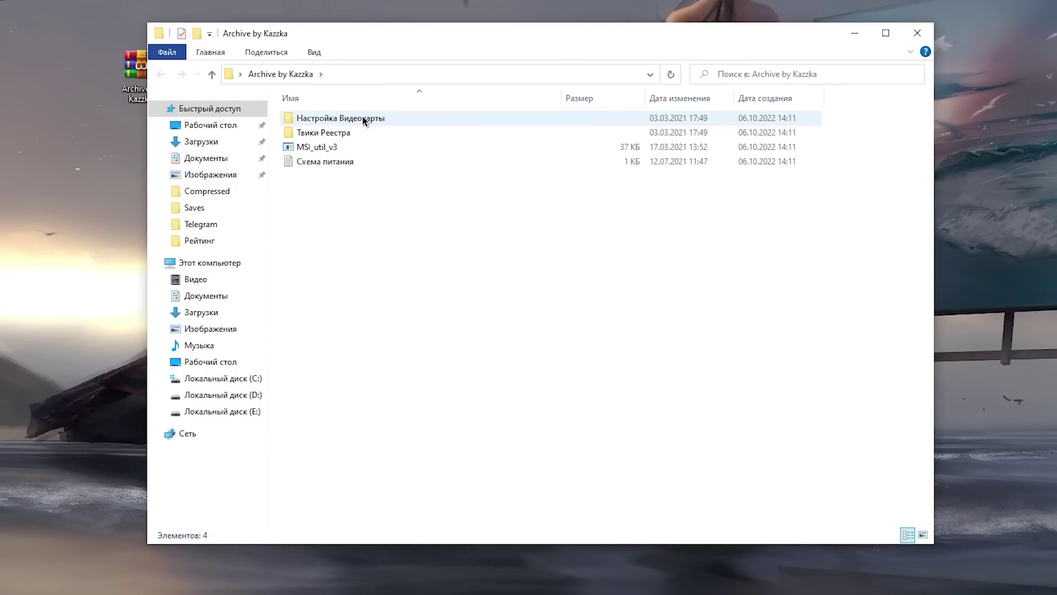
double_click(362, 118)
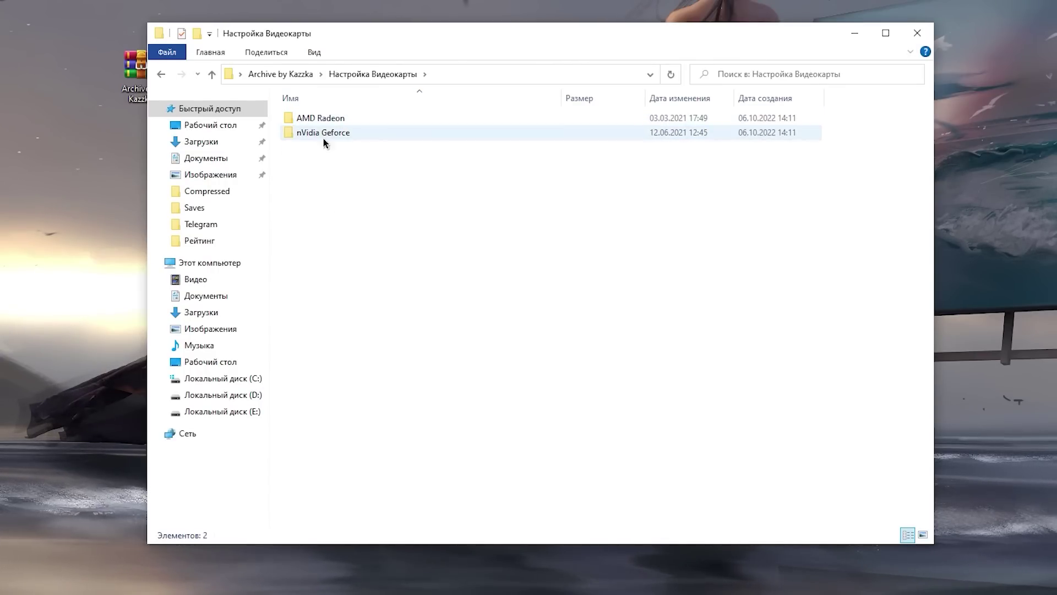
left_click_drag(347, 121, 372, 197)
left_click(373, 197)
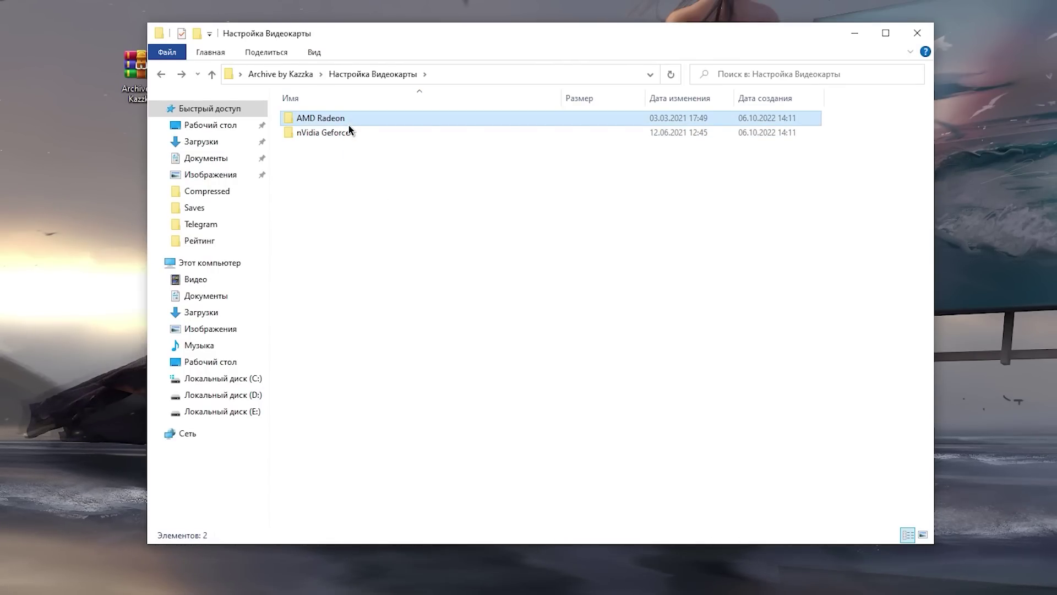
left_click(340, 133)
double_click(340, 133)
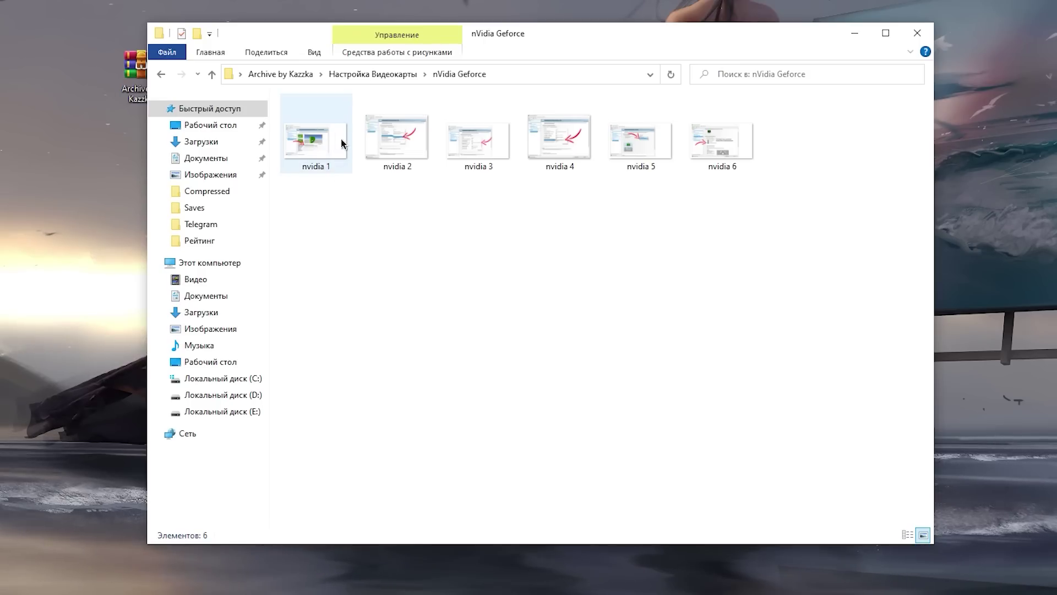
left_click(397, 146)
key("Right")
key("Right")
key("Right")
key("Right")
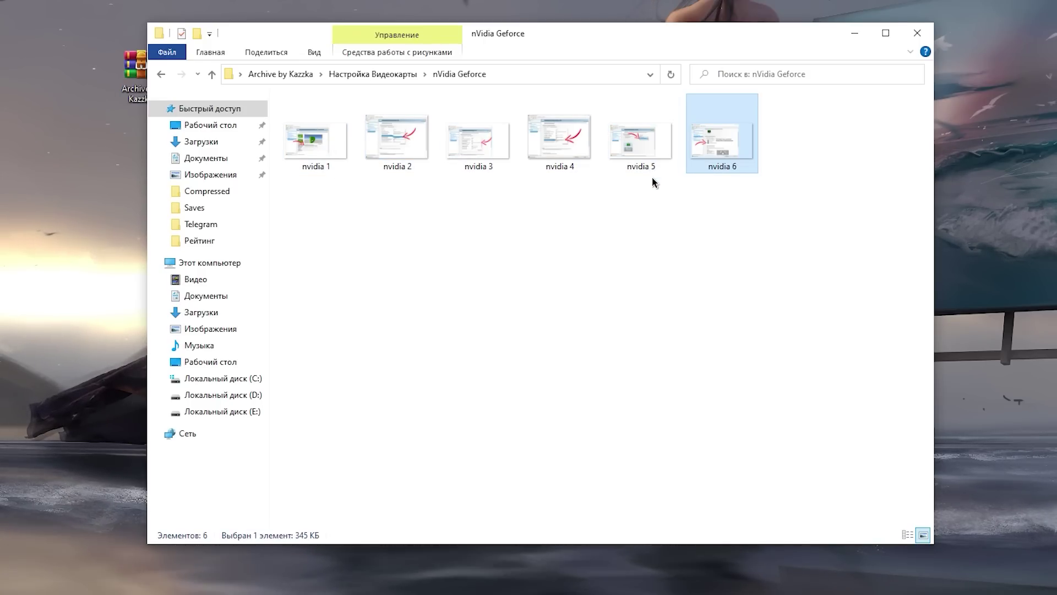
- Open the AMD Radeon folder and view its graphics settings screenshots, starting with amd 1
key("BackSpace")
double_click(347, 118)
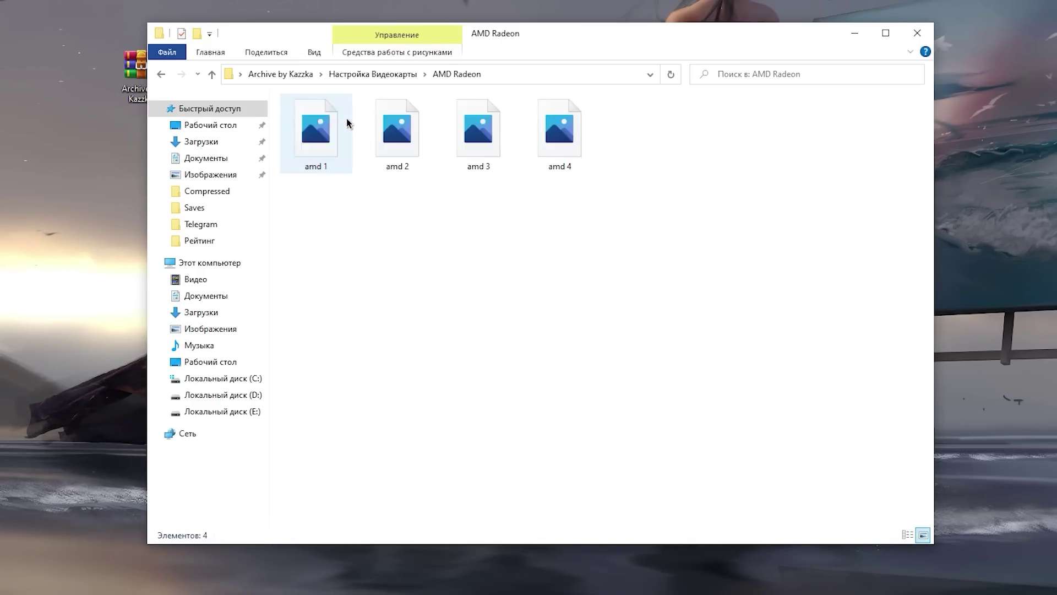
left_click(317, 137)
double_click(317, 137)
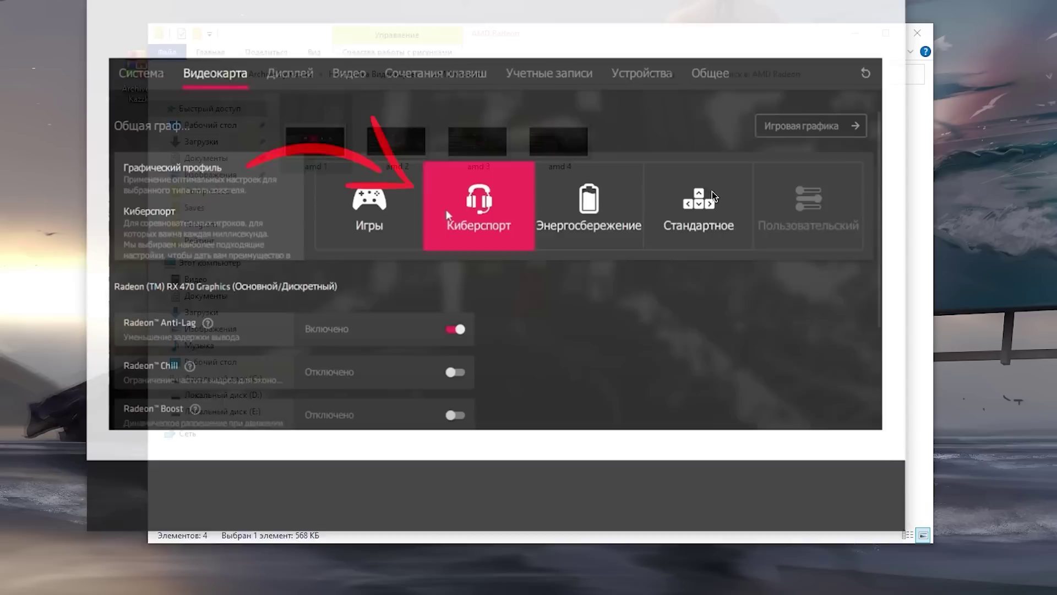
key("Right")
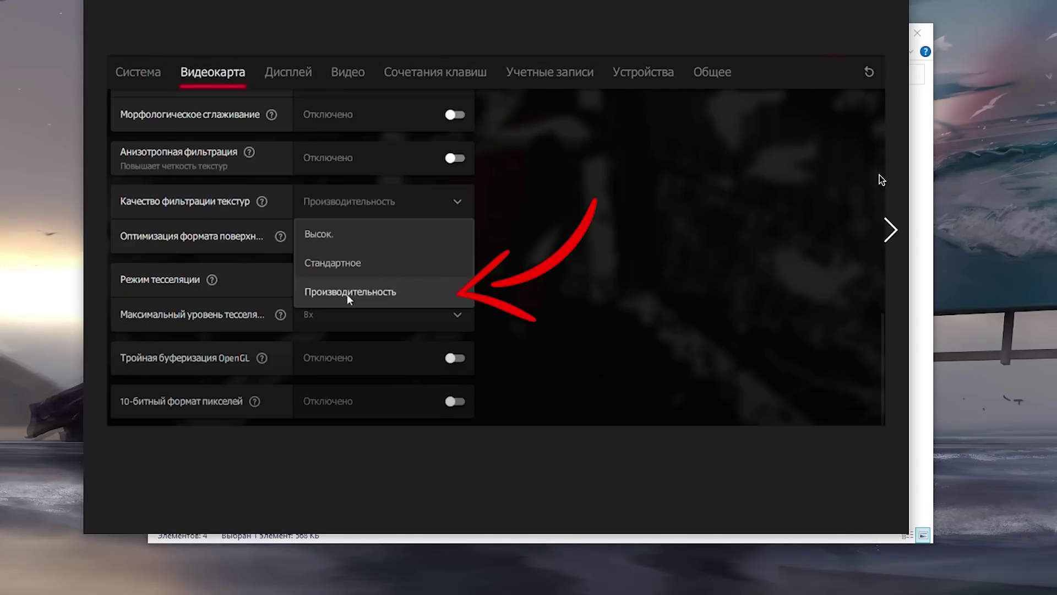
key("Right")
key("Right")
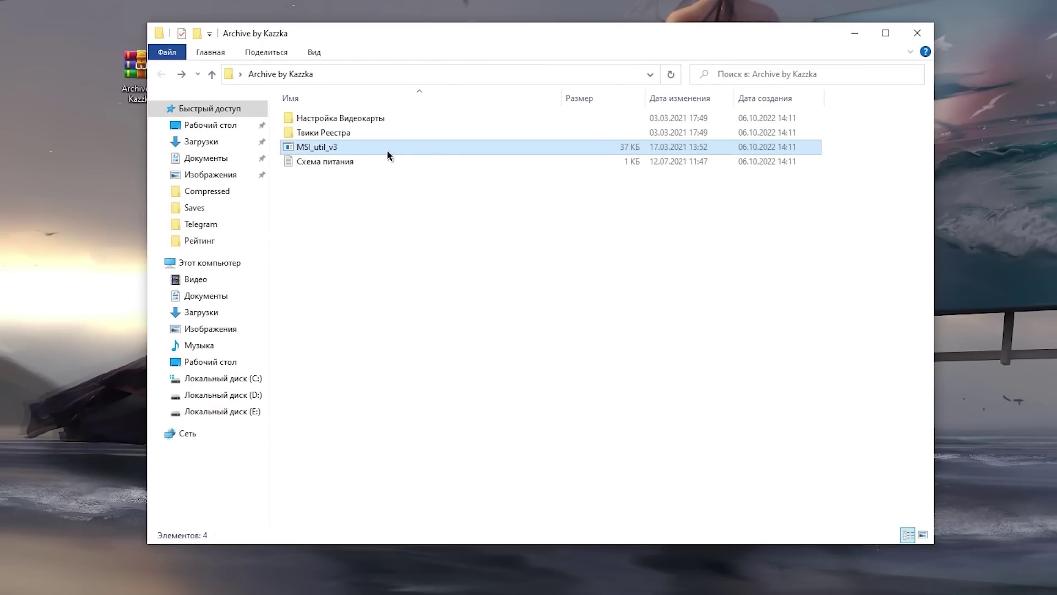
- Run MSI_util_v3 from the archive folder as administrator
left_click(387, 148)
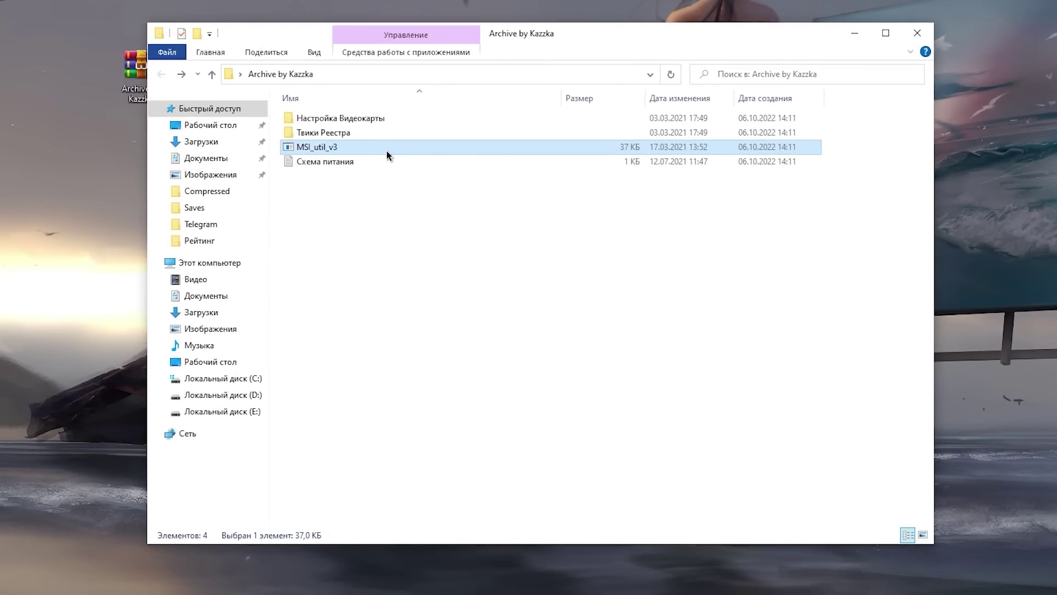
right_click(321, 150)
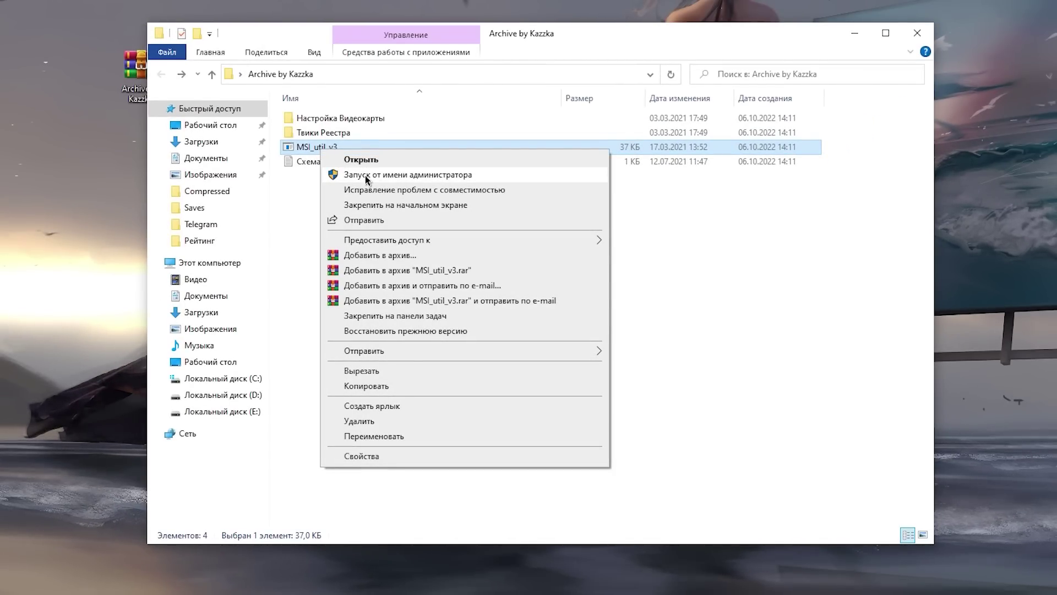
left_click(366, 175)
left_click(399, 289)
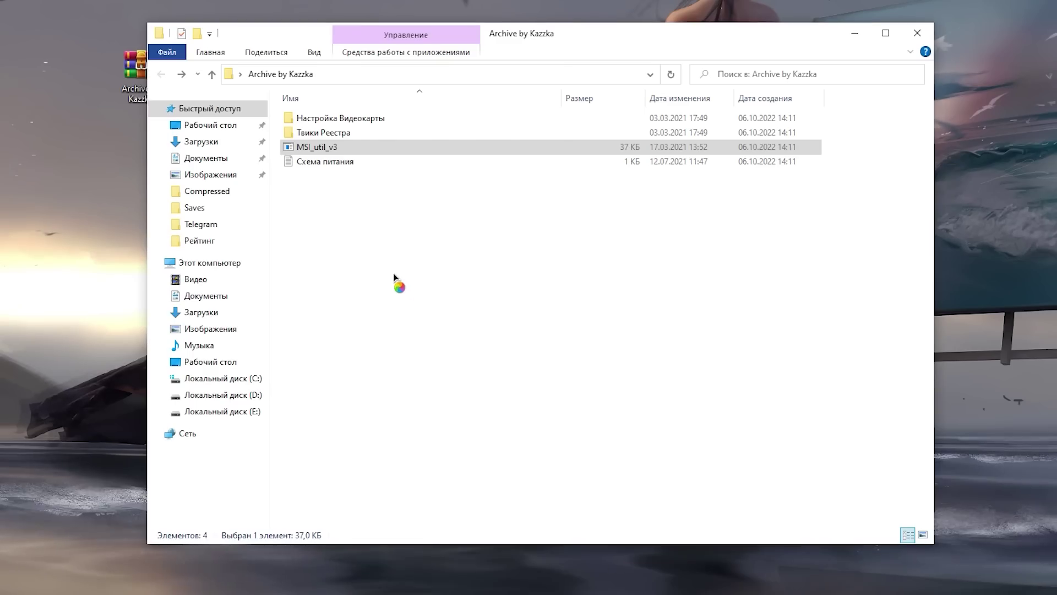
- Enable msi for the NVIDIA GeForce RTX 3060 Ti with High interrupt priority and apply the settings
left_click(265, 223)
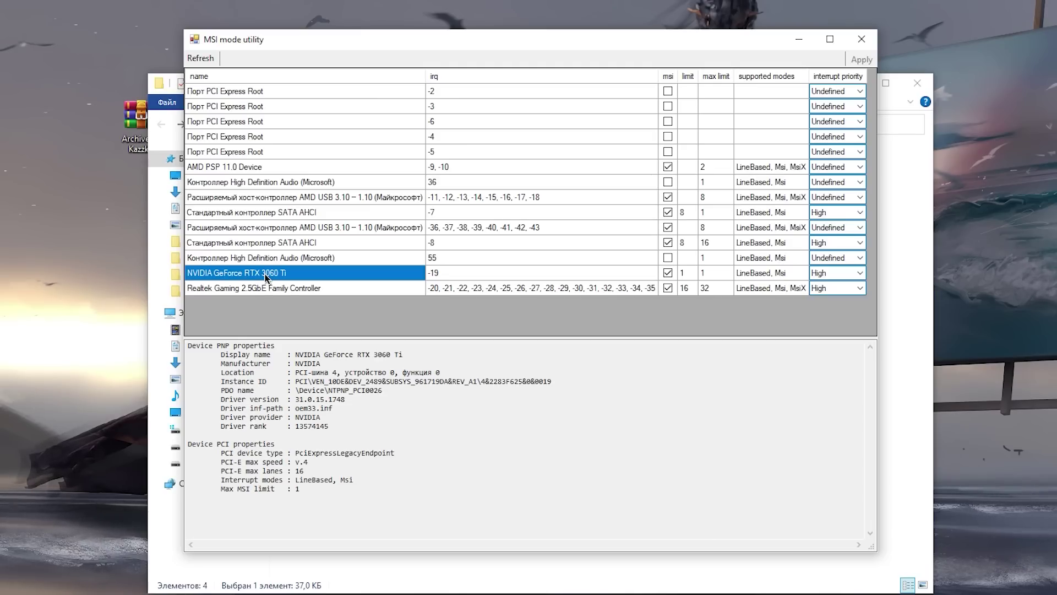
left_click(669, 273)
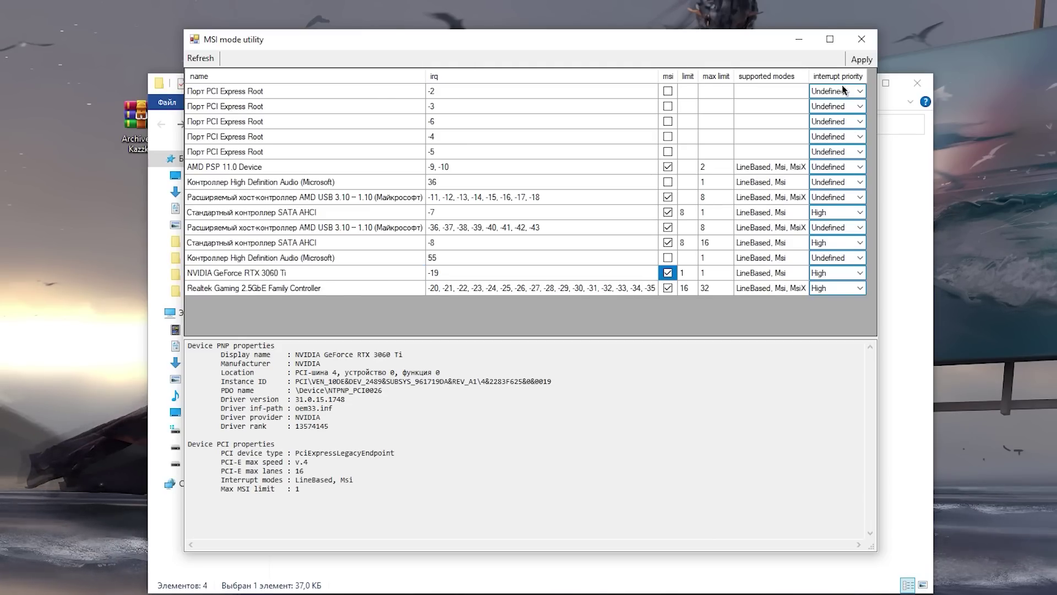
left_click(859, 273)
left_click(822, 314)
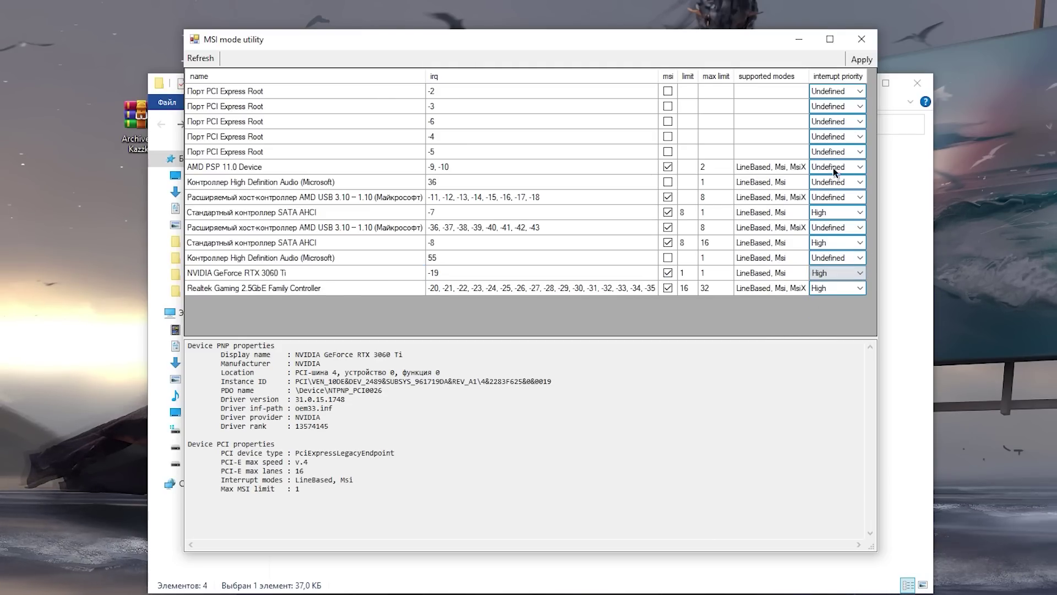
left_click(859, 59)
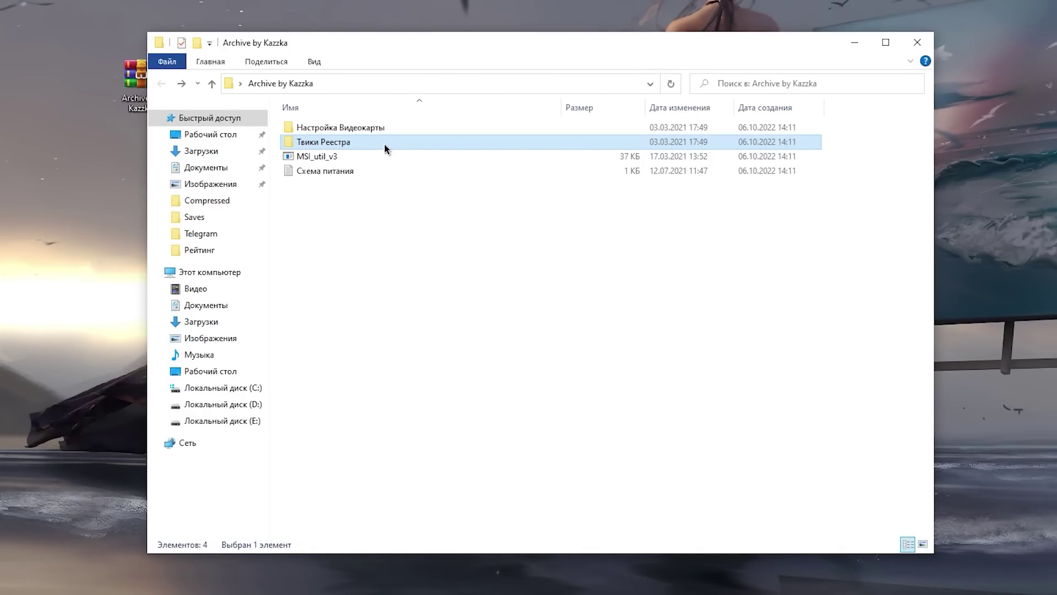
- Open the Твики Реестра folder and look over its registry tweaks and backup instruction files
double_click(384, 144)
left_click_drag(828, 122, 599, 181)
left_click(523, 335)
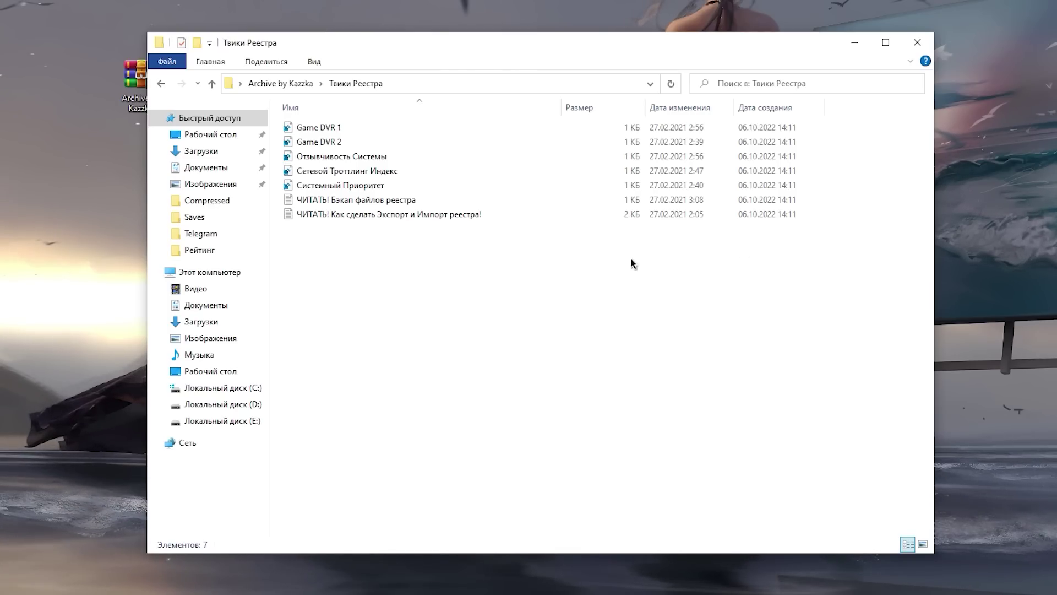
left_click_drag(435, 237, 388, 195)
left_click(404, 279)
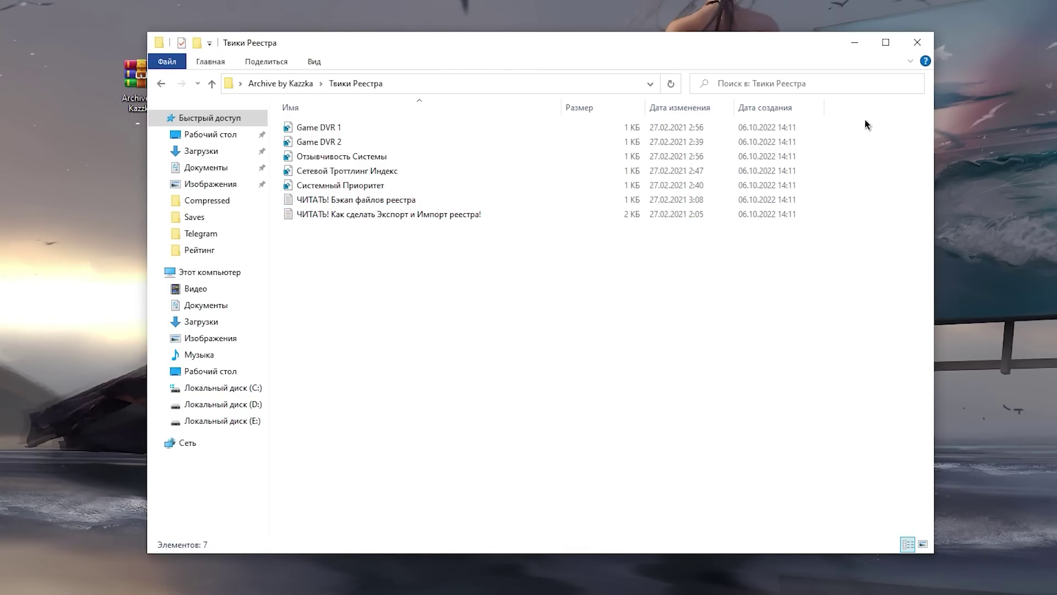
left_click_drag(866, 124, 718, 143)
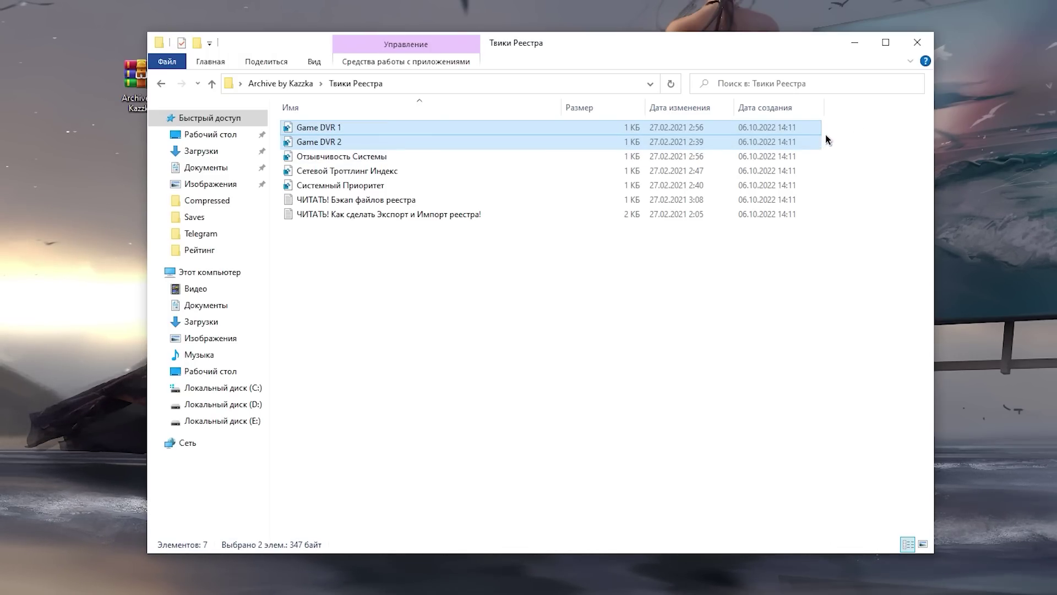
- Review the available actions for the Game DVR 1 and Game DVR 2 registry files
left_click(372, 130)
key("F2")
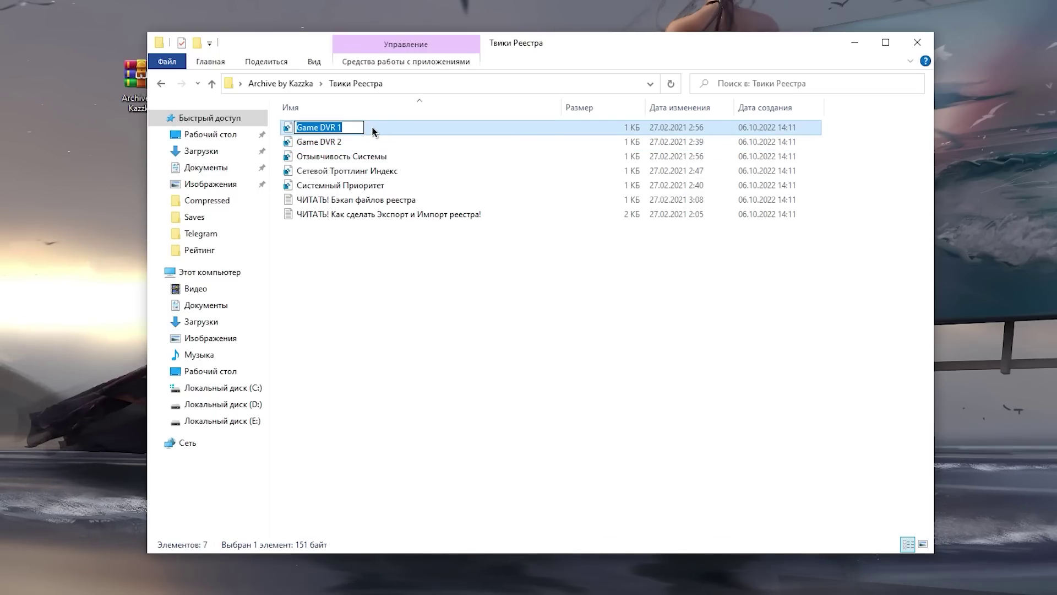
key("Escape")
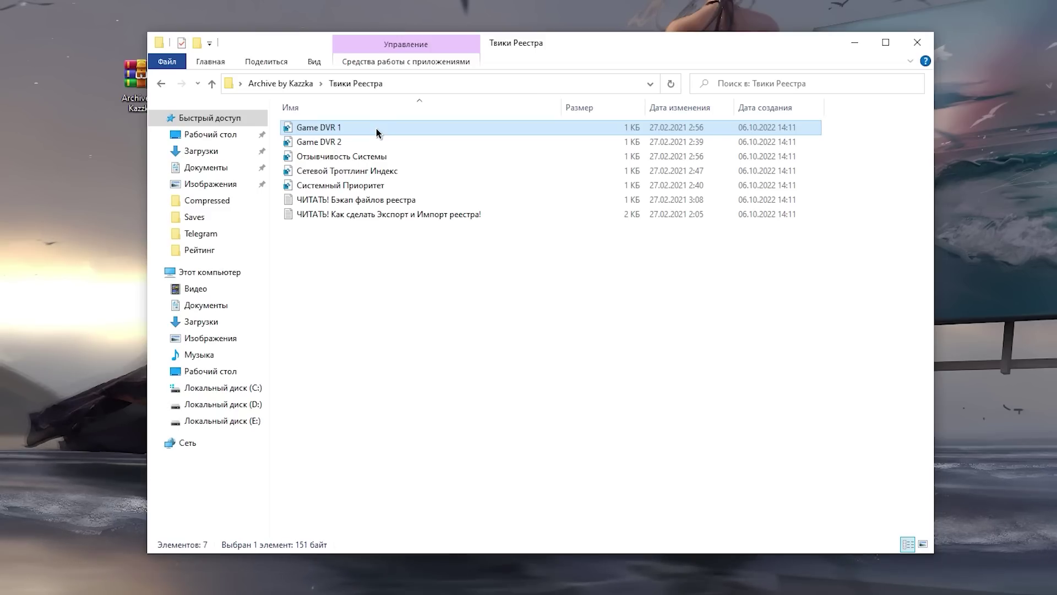
right_click(330, 130)
left_click(350, 143)
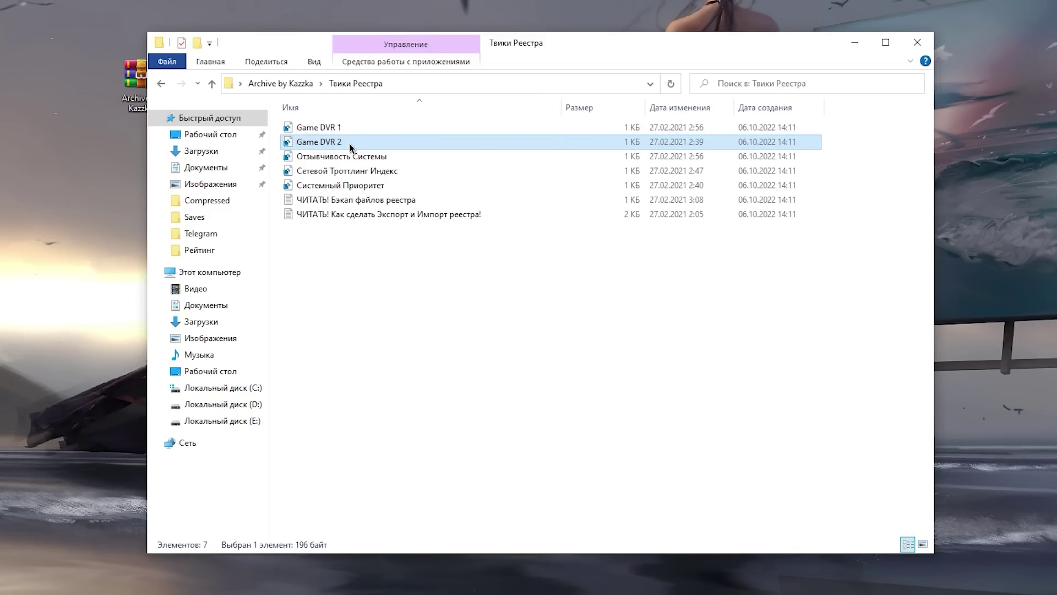
right_click(349, 144)
left_click(378, 141)
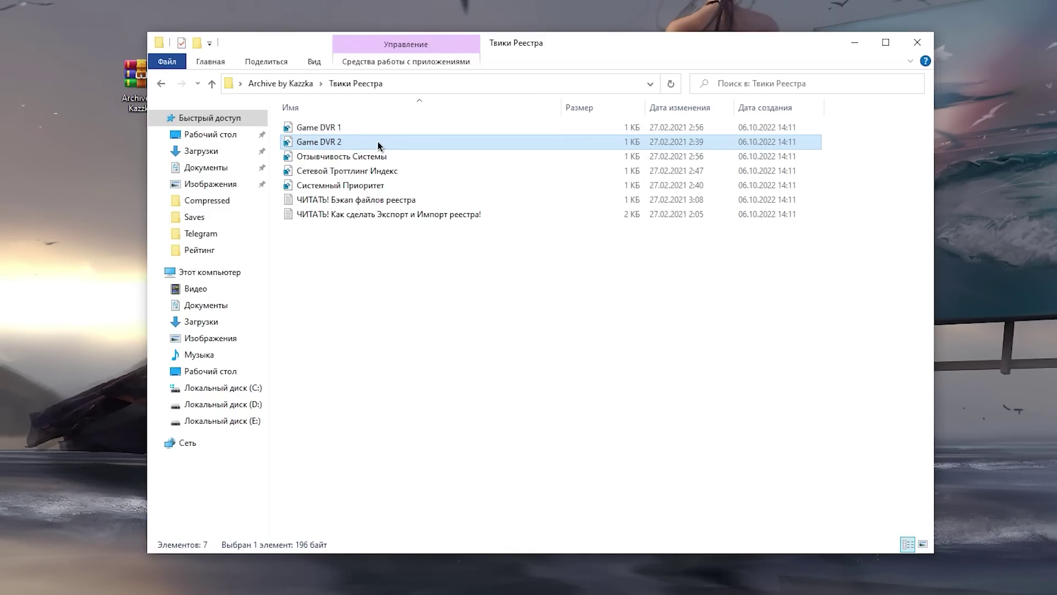
key("F2")
key("Escape")
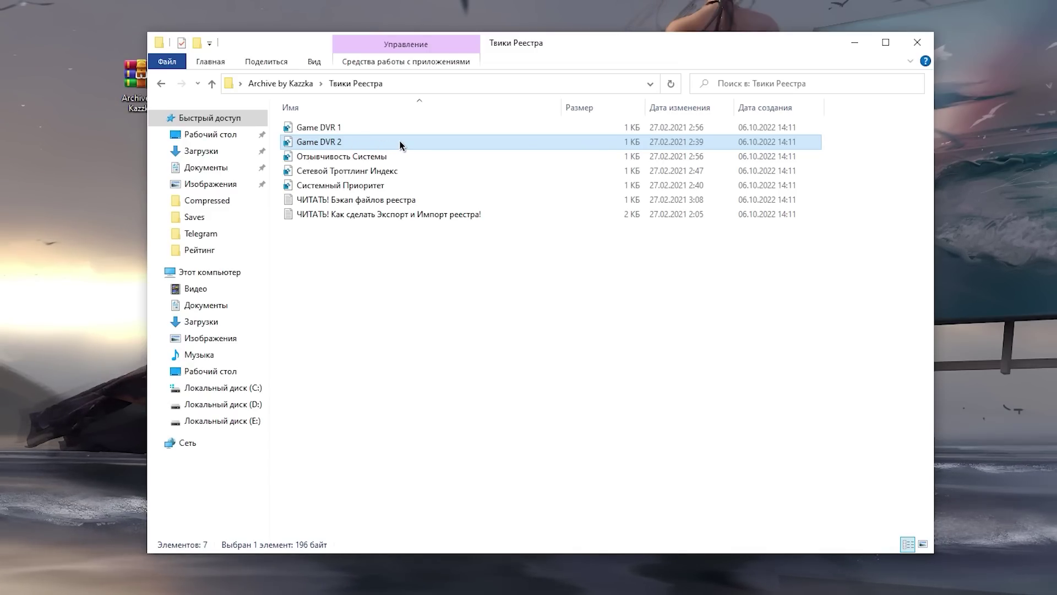
- Review the Слияние option for the Отзывчивость Системы, Сетевой Троттлинг Индекс and Системный Приоритет registry files
left_click(383, 158)
right_click(383, 158)
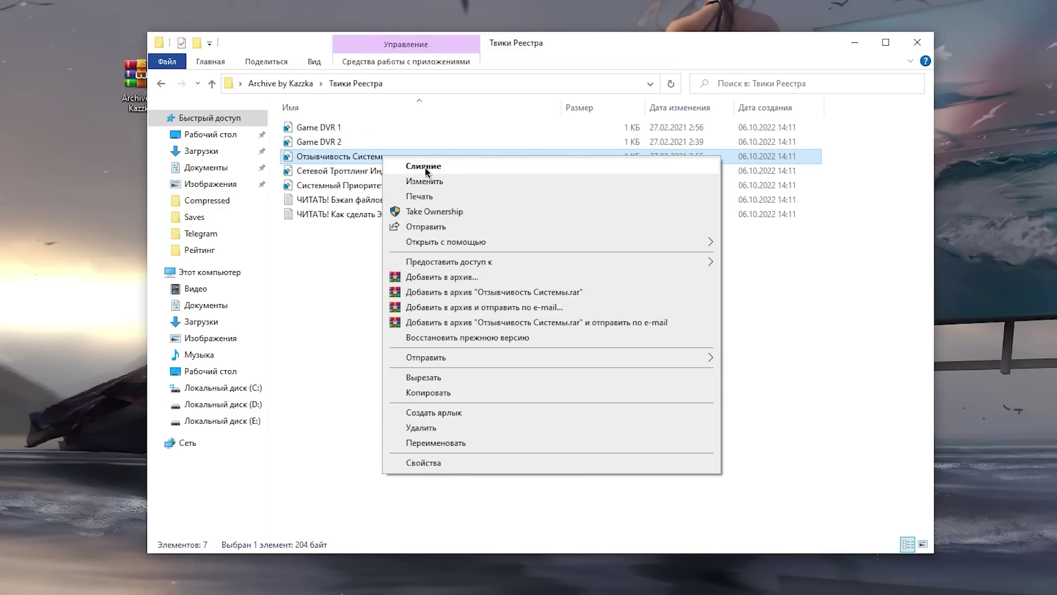
left_click(341, 174)
right_click(340, 173)
left_click(344, 186)
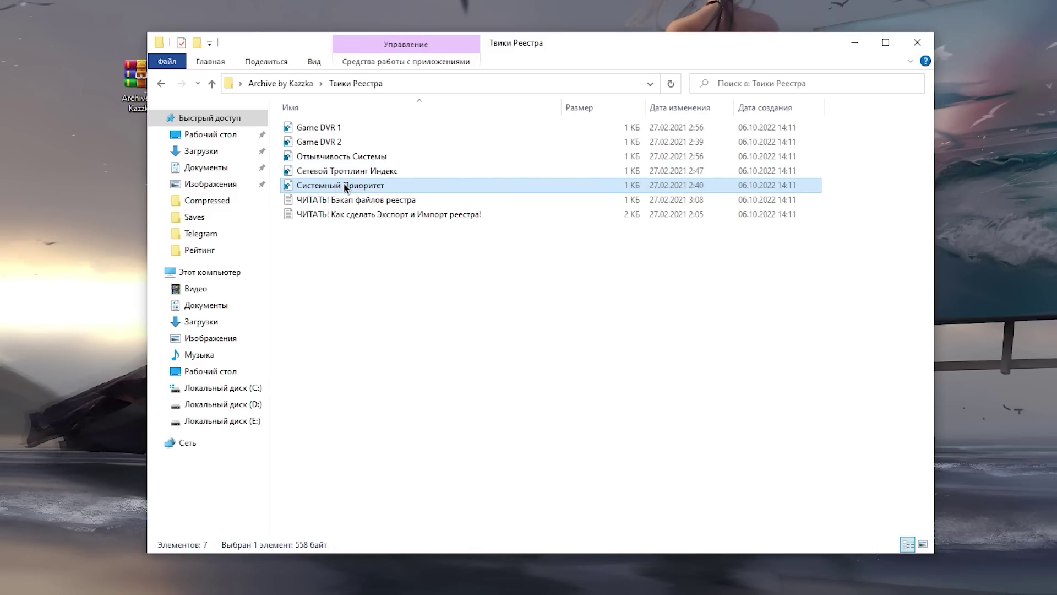
right_click(356, 186)
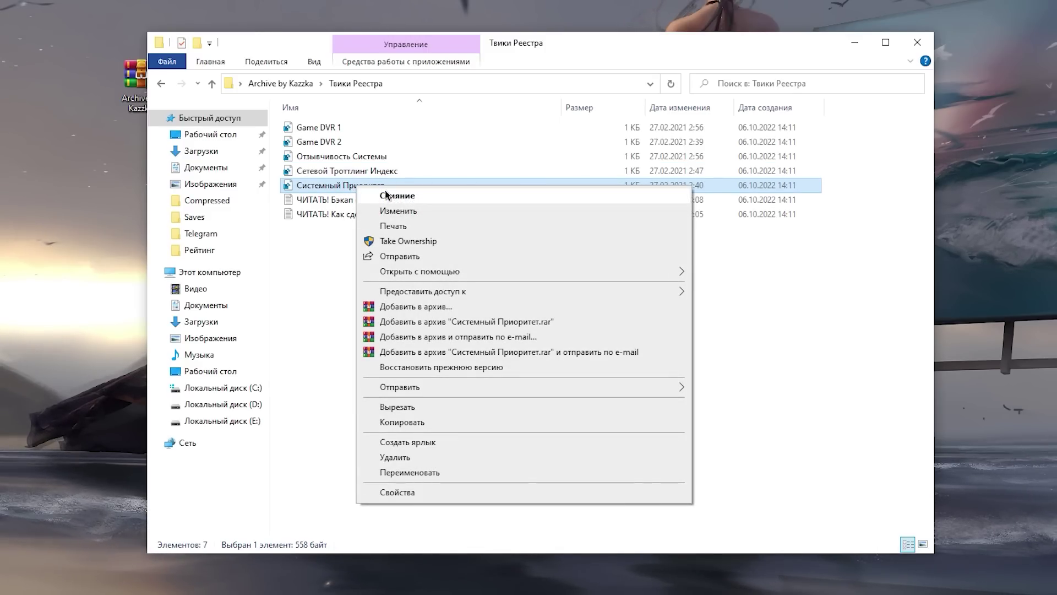
left_click(303, 305)
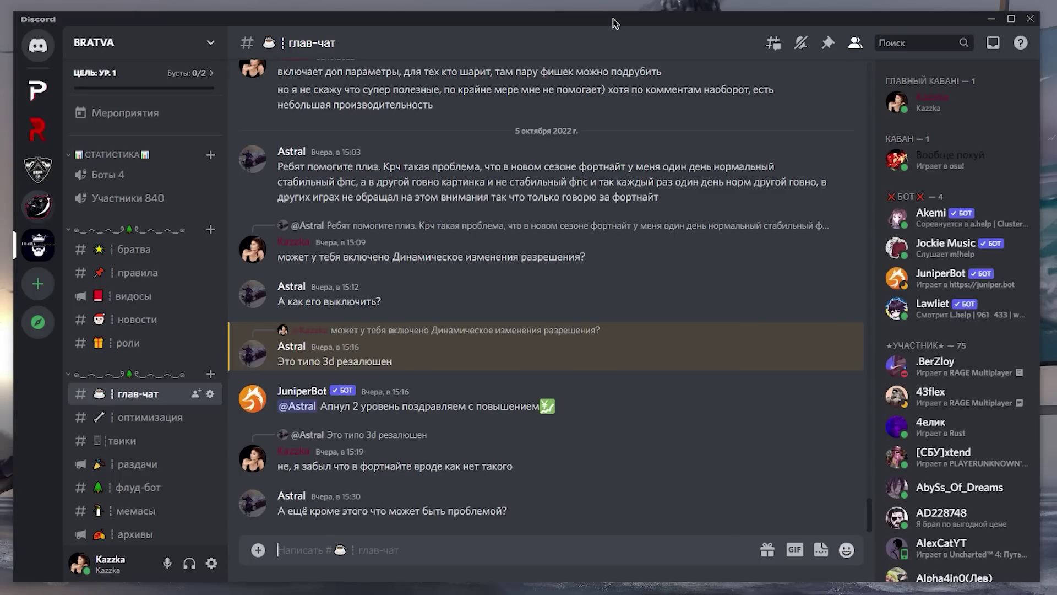
- View the pinned message about restoring the registry files in the архивы channel of the BRATVA Discord server
scroll(172, 398, "down", 4)
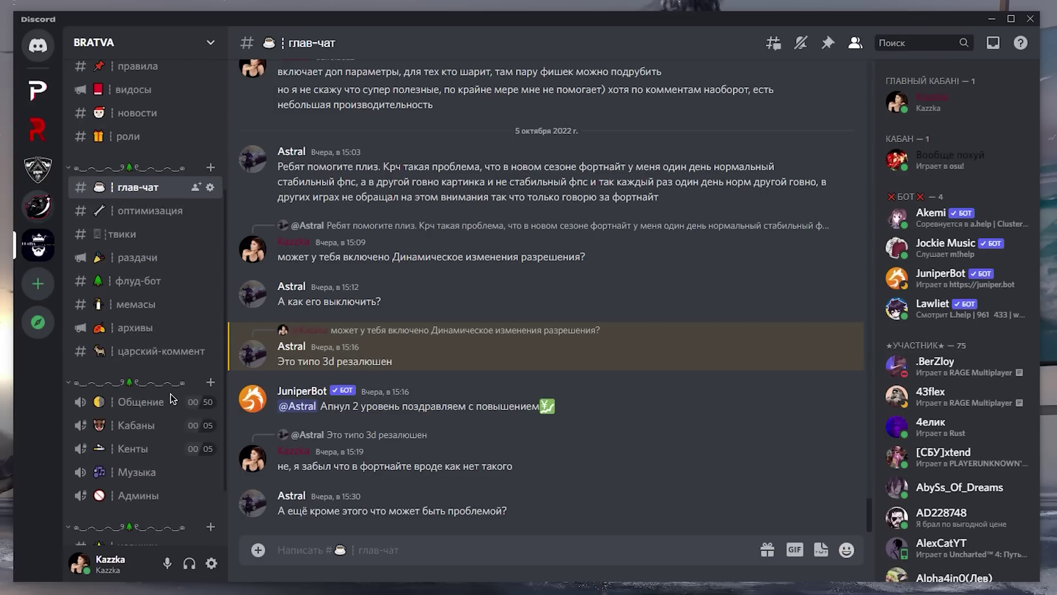
left_click(159, 333)
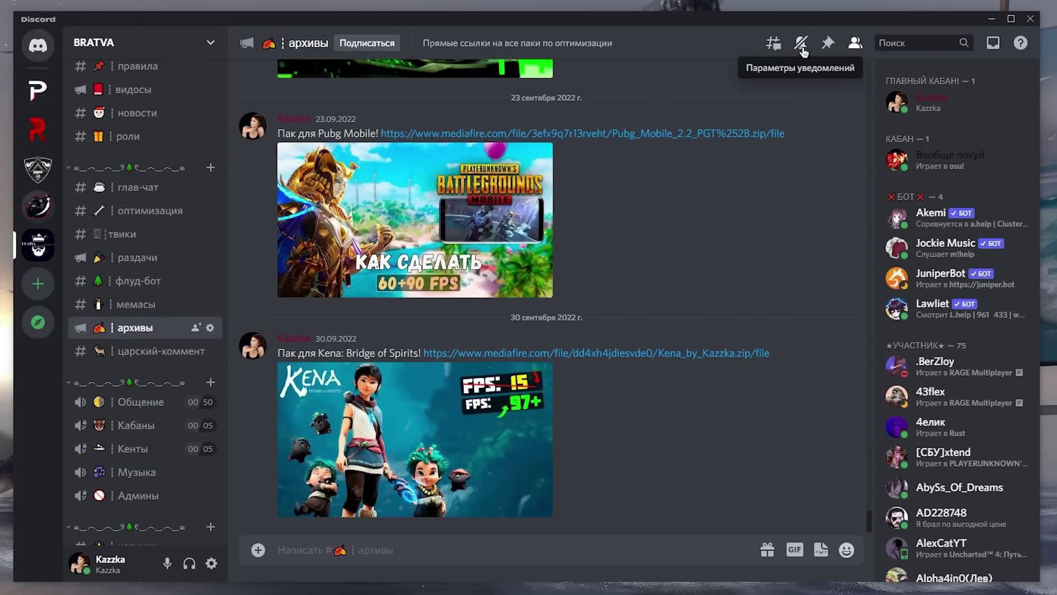
left_click(827, 43)
left_click_drag(600, 131, 702, 131)
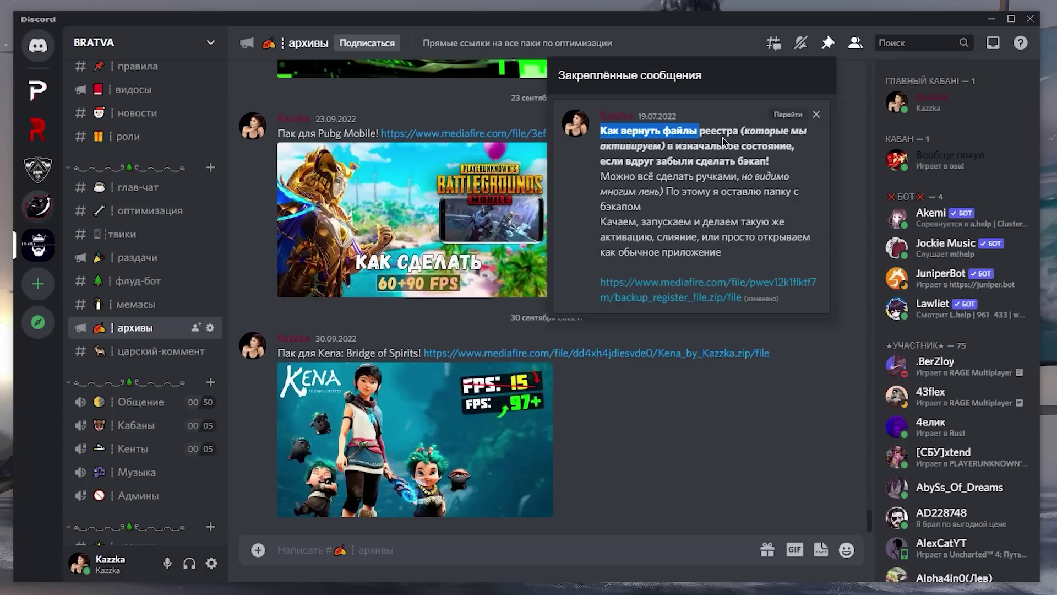
left_click(723, 142)
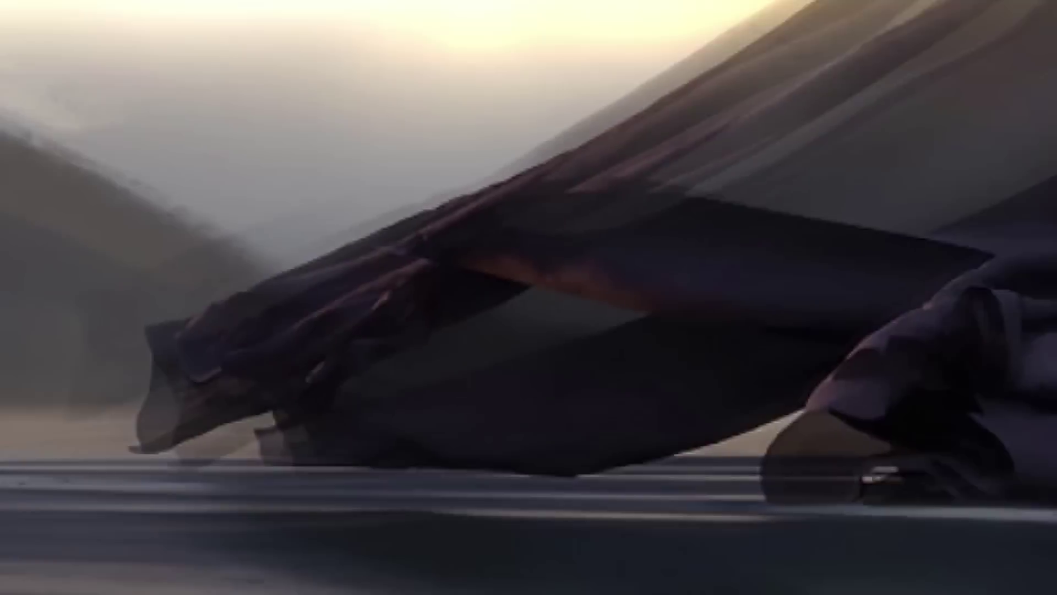
- Open the Windows game mode settings and review the Игровой режим, Записи and Xbox Game Bar pages
left_click(44, 587)
type("параме")
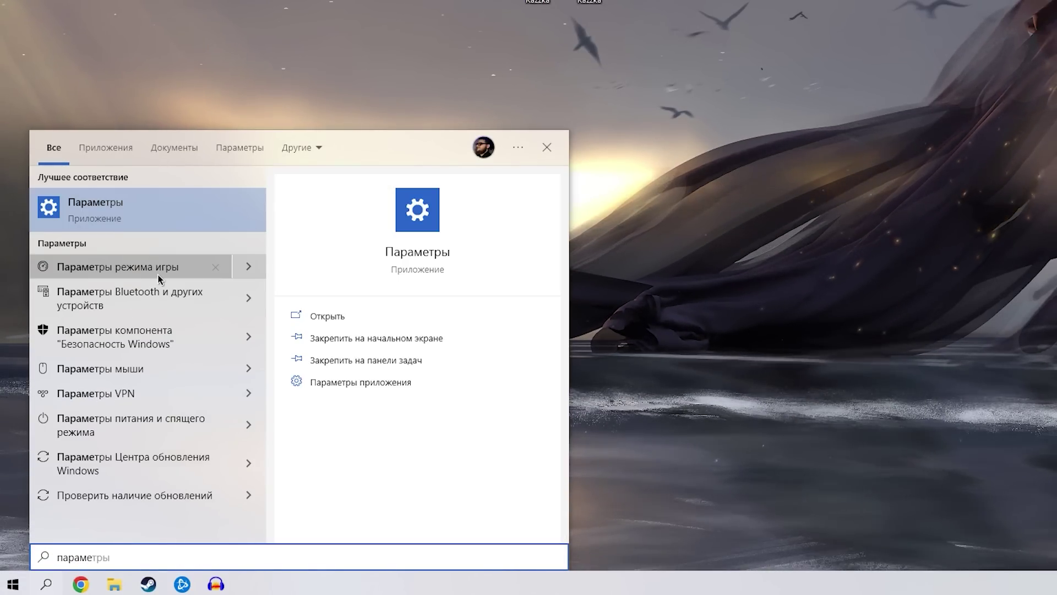
left_click(159, 274)
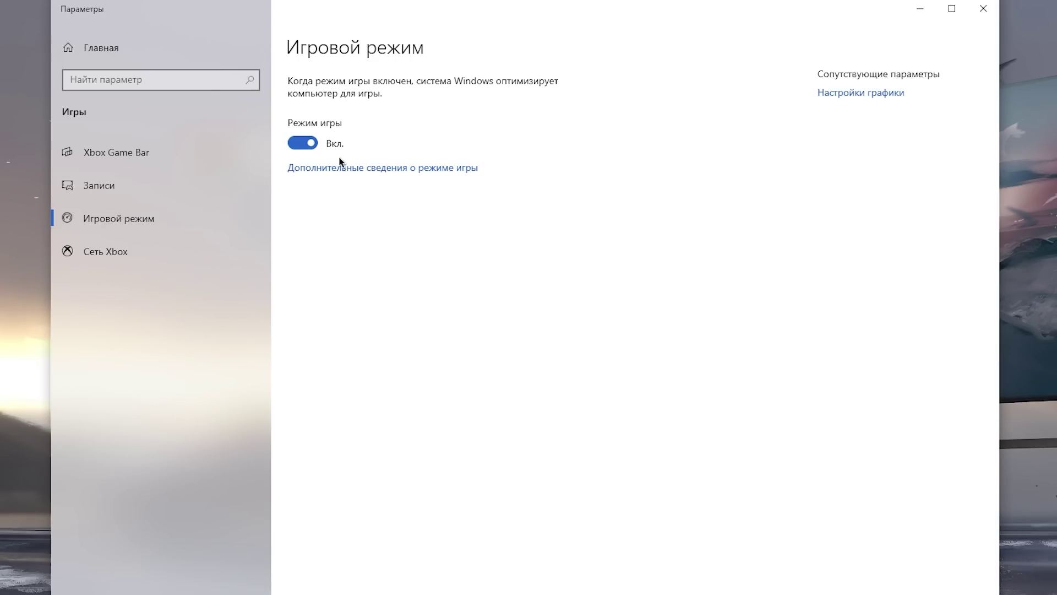
left_click(174, 182)
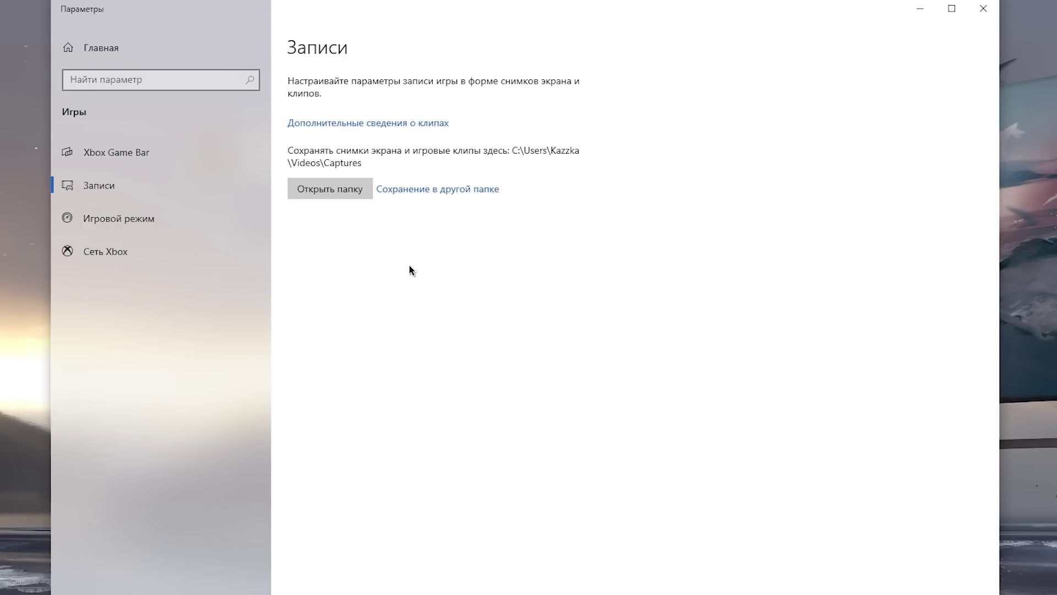
left_click(150, 153)
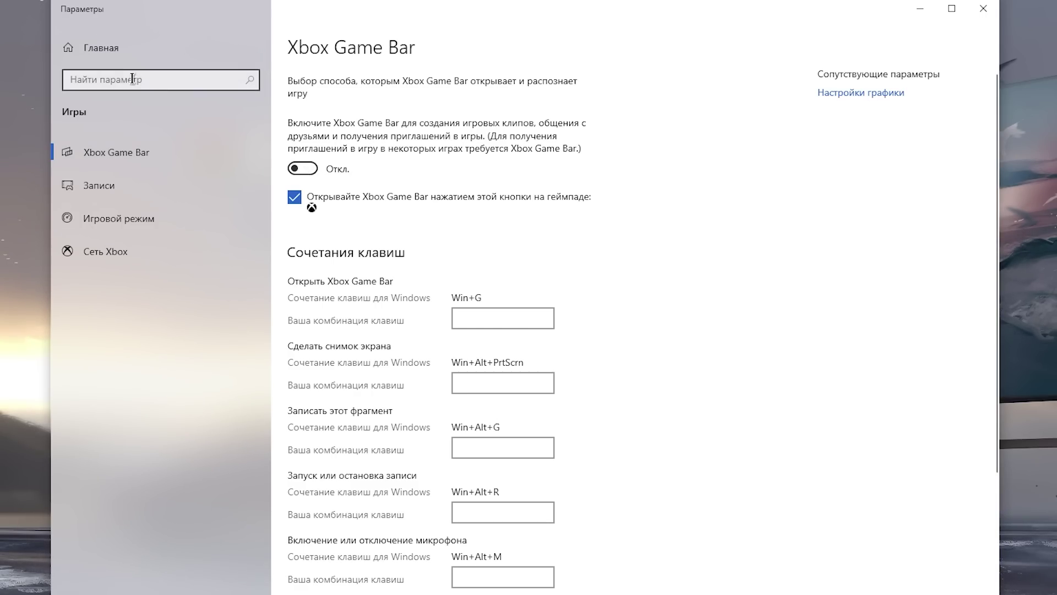
- Open the Фоновые приложения page in the Конфиденциальность section of Windows settings
left_click(105, 52)
left_click(346, 441)
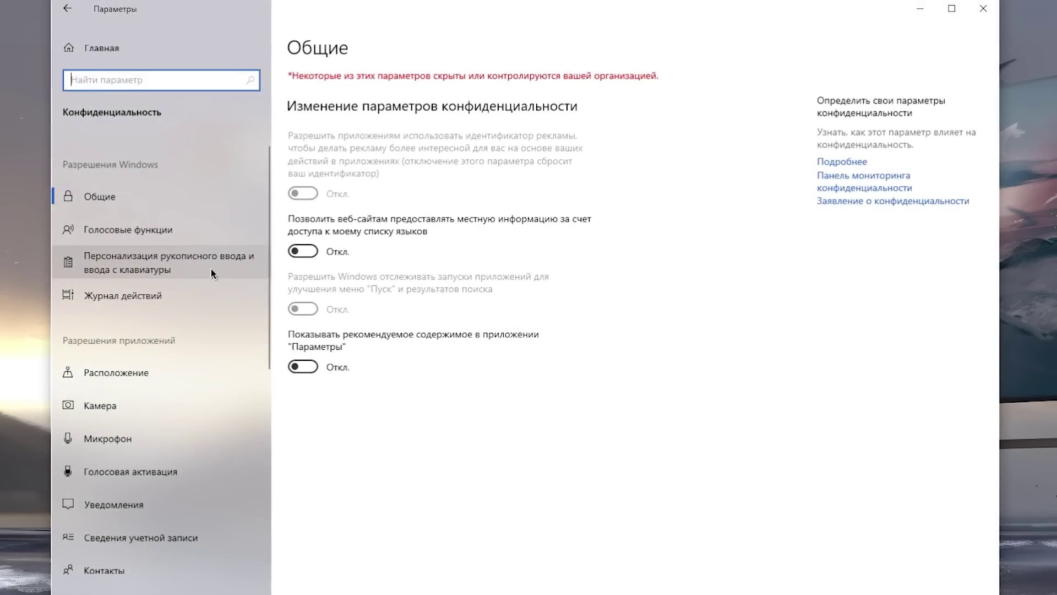
scroll(184, 347, "down", 9)
left_click(155, 368)
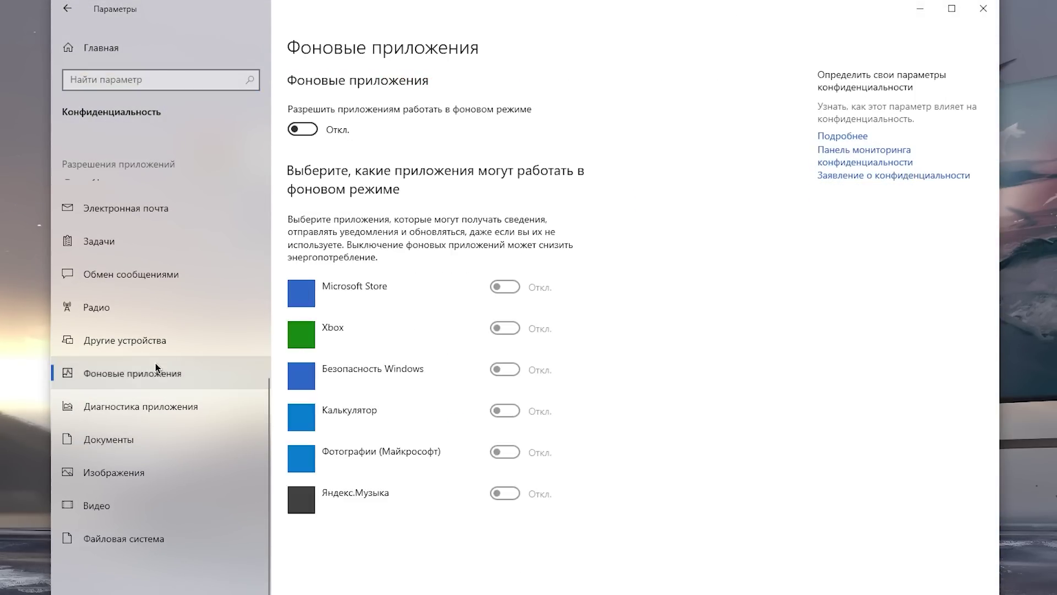
- Turn on Разрешить приложениям работать в фоновом режиме and review the background permission of each listed app
left_click(302, 130)
left_click(303, 130)
scroll(620, 311, "down", 5)
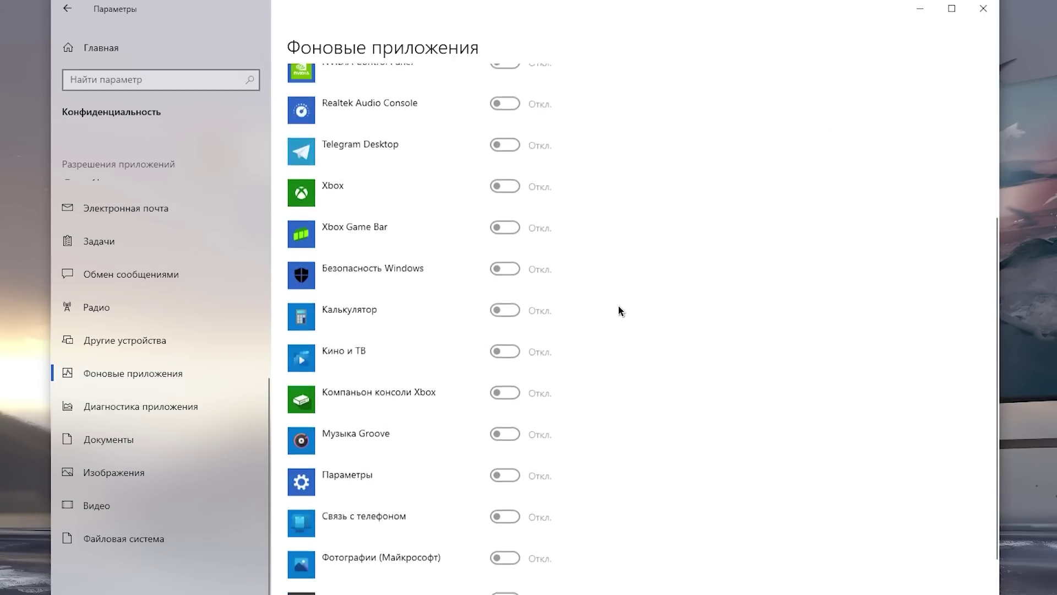
scroll(628, 330, "up", 10)
left_click(301, 129)
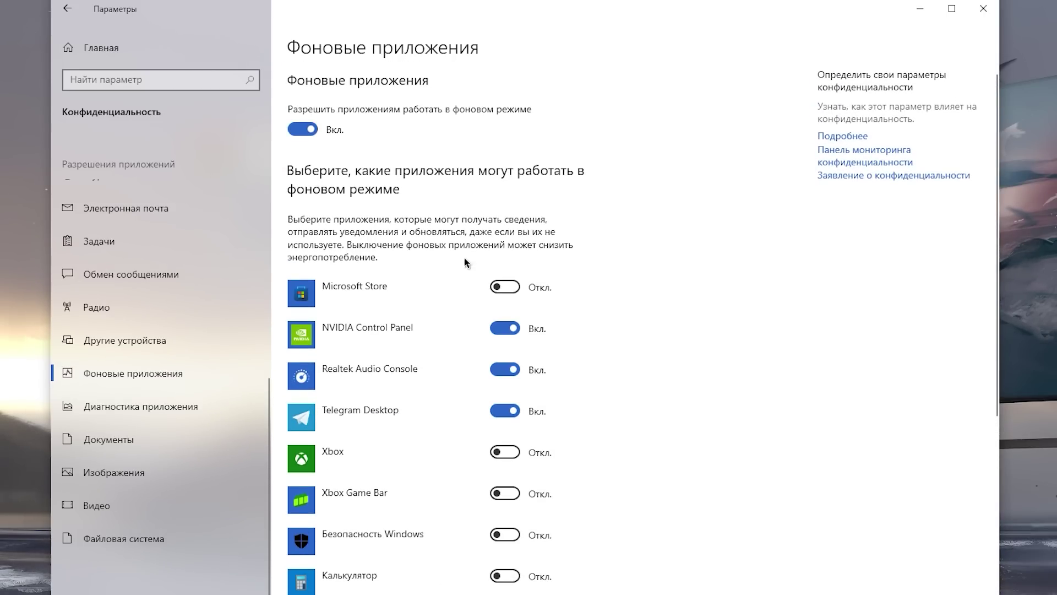
scroll(516, 311, "down", 5)
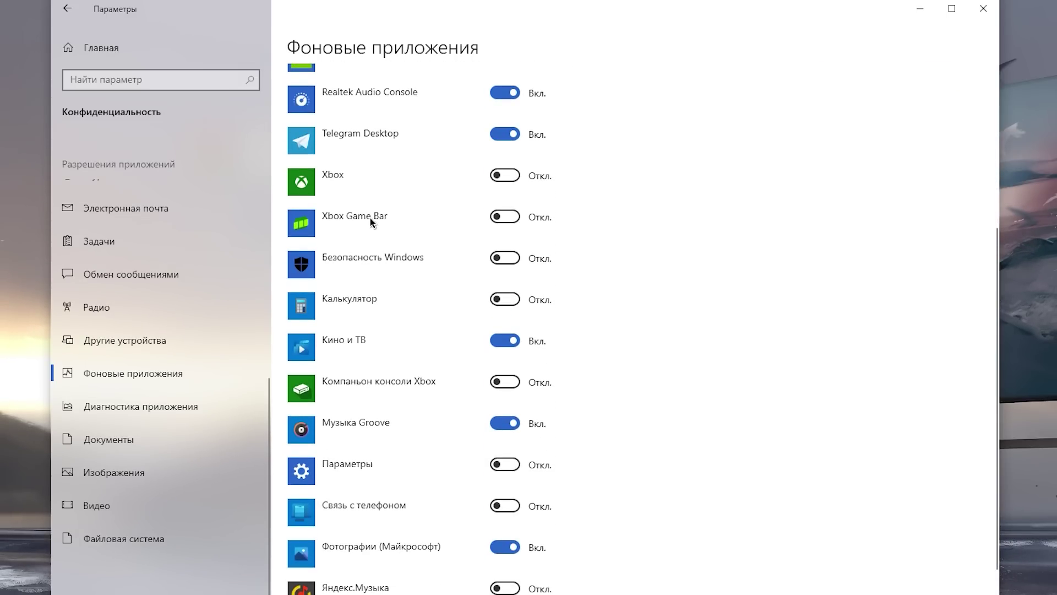
scroll(418, 296, "up", 5)
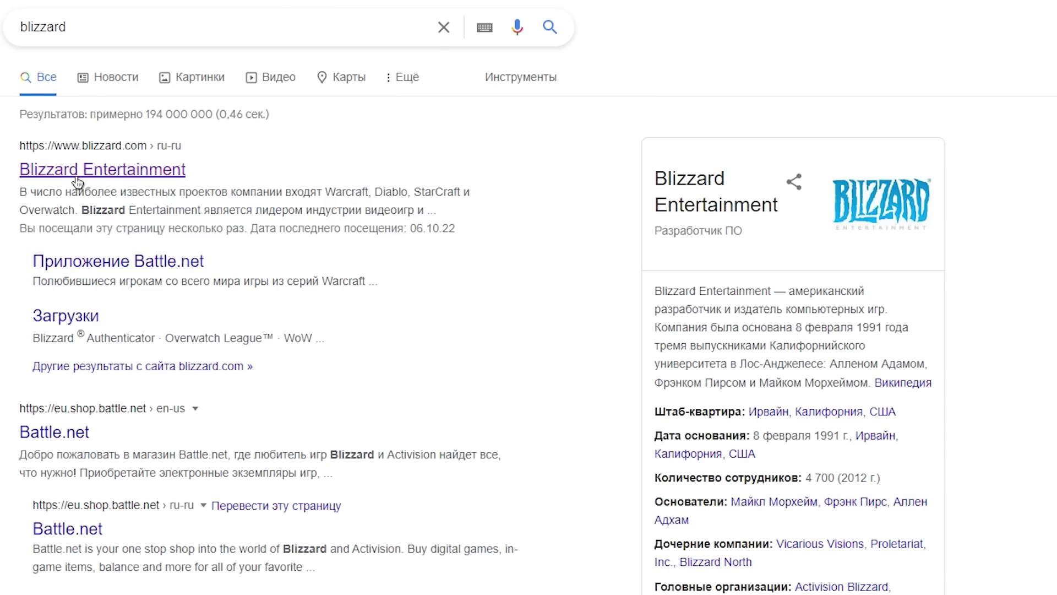
- Open the Blizzard Entertainment website from the search results and start registering a new Battle.net account
left_click(78, 168)
left_click(765, 31)
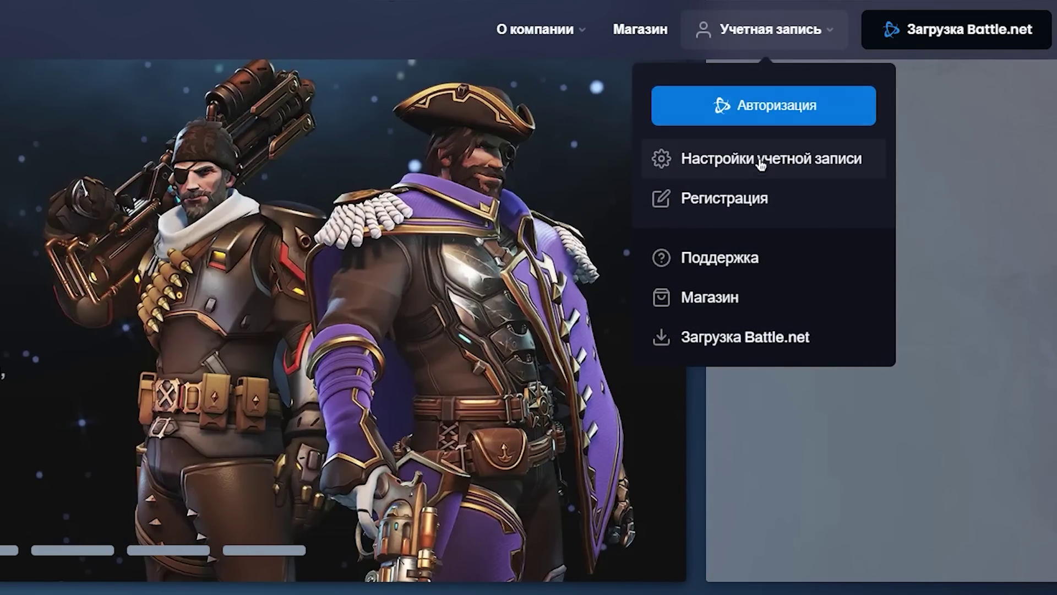
left_click(736, 200)
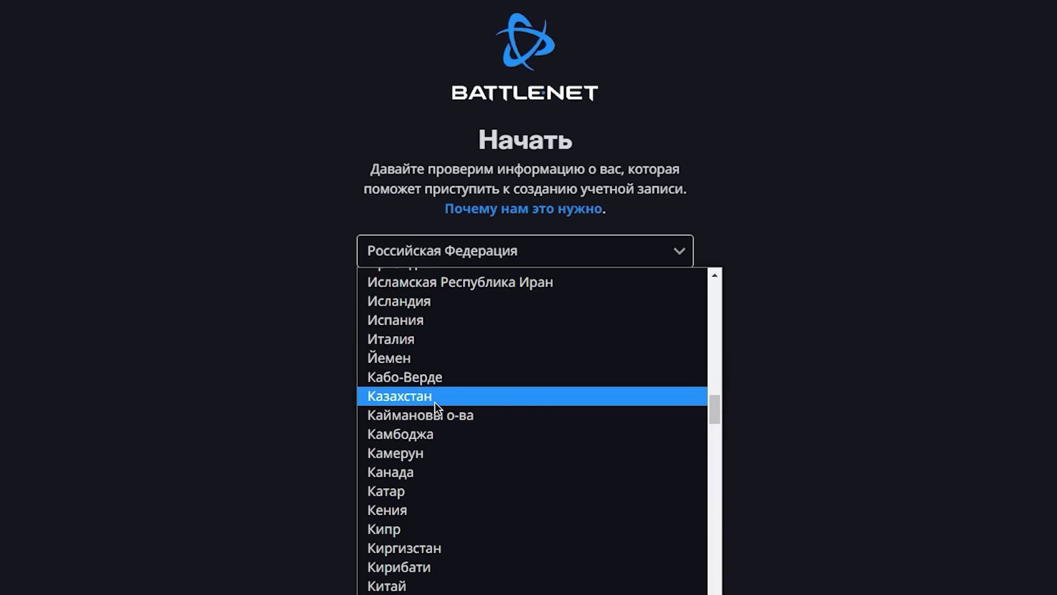
- Choose Казахстан as the account's country and fill in the date of birth, e-mail address and phone number
left_click(435, 402)
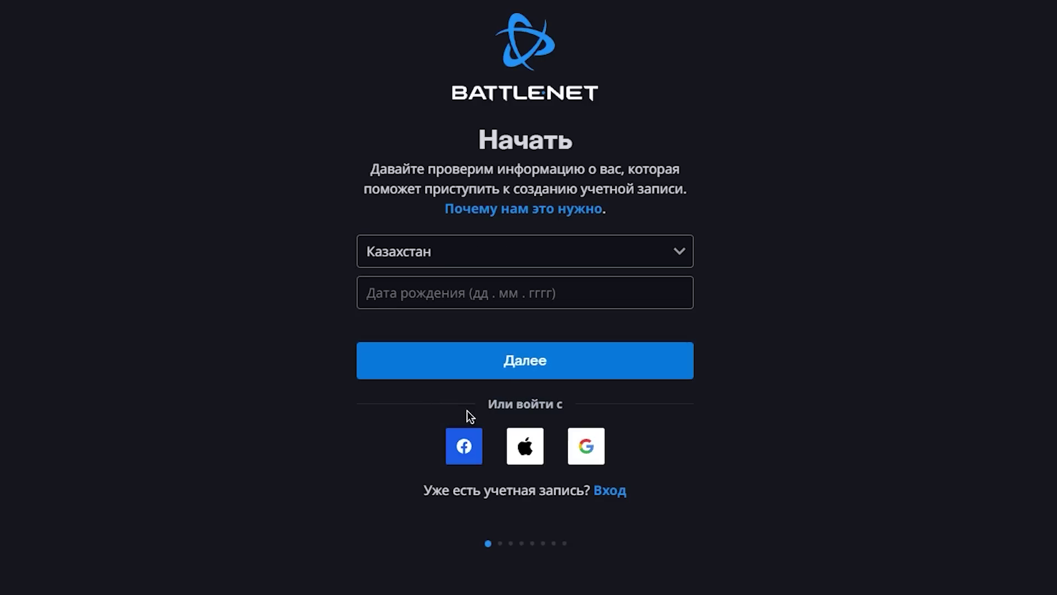
left_click(496, 291)
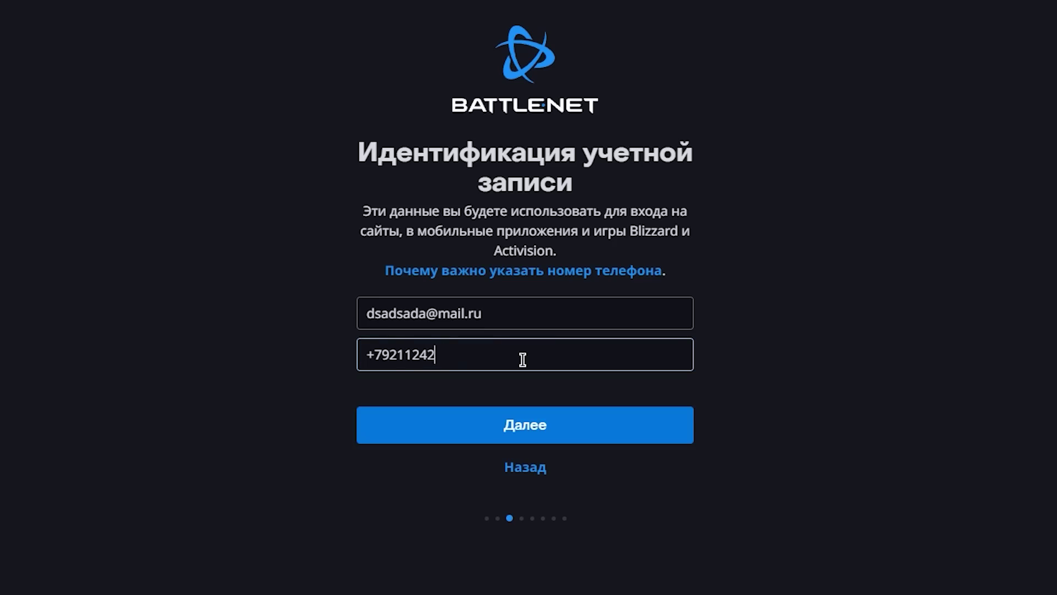
left_click_drag(522, 360, 181, 187)
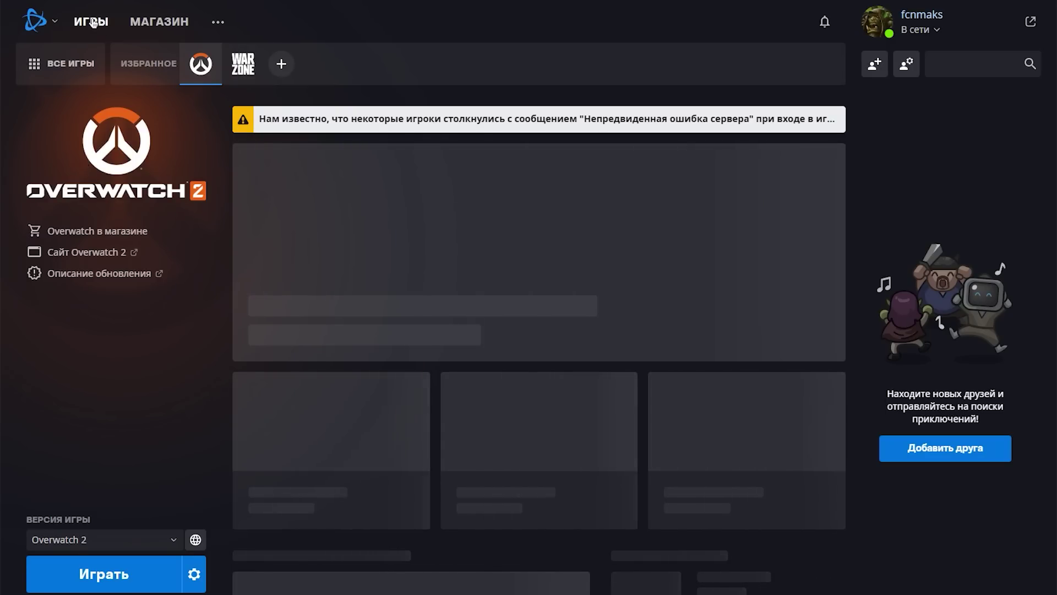
- In the Battle.net app, filter all games to Бесплатное, open the Overwatch 2 page and view its game options
left_click(80, 65)
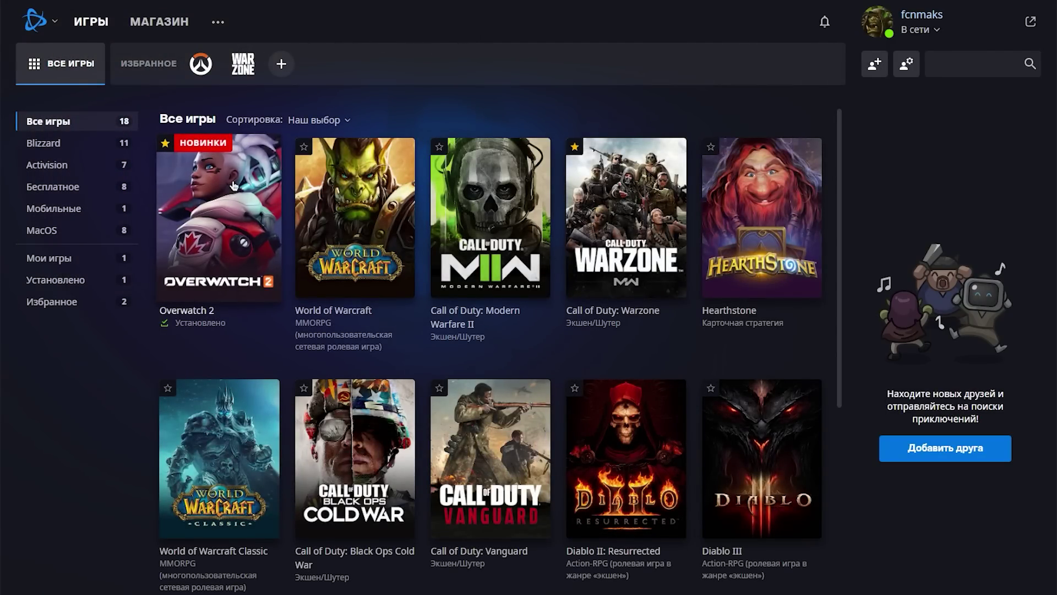
left_click(55, 187)
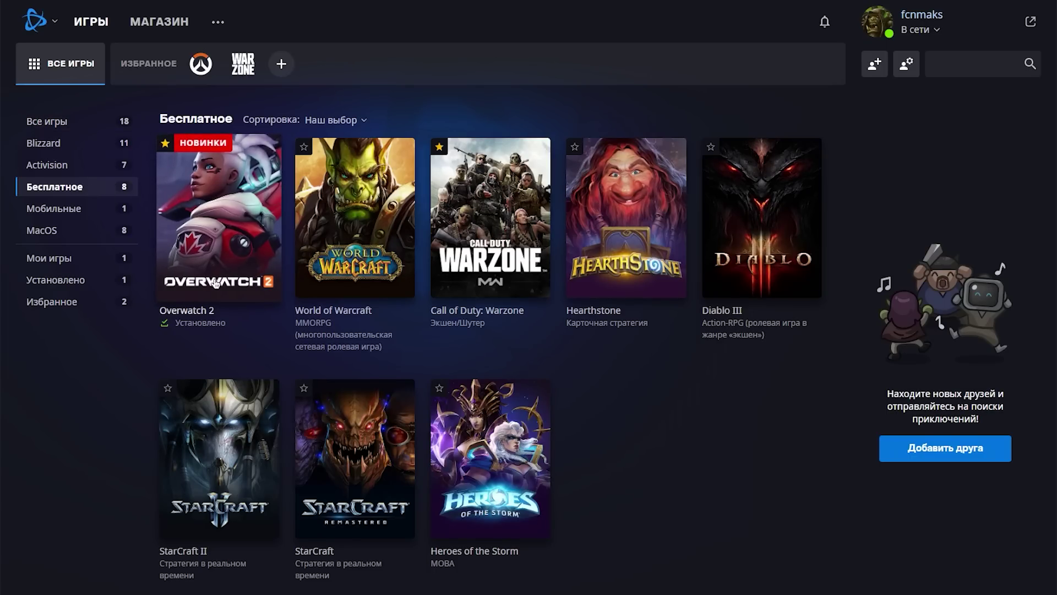
left_click(241, 194)
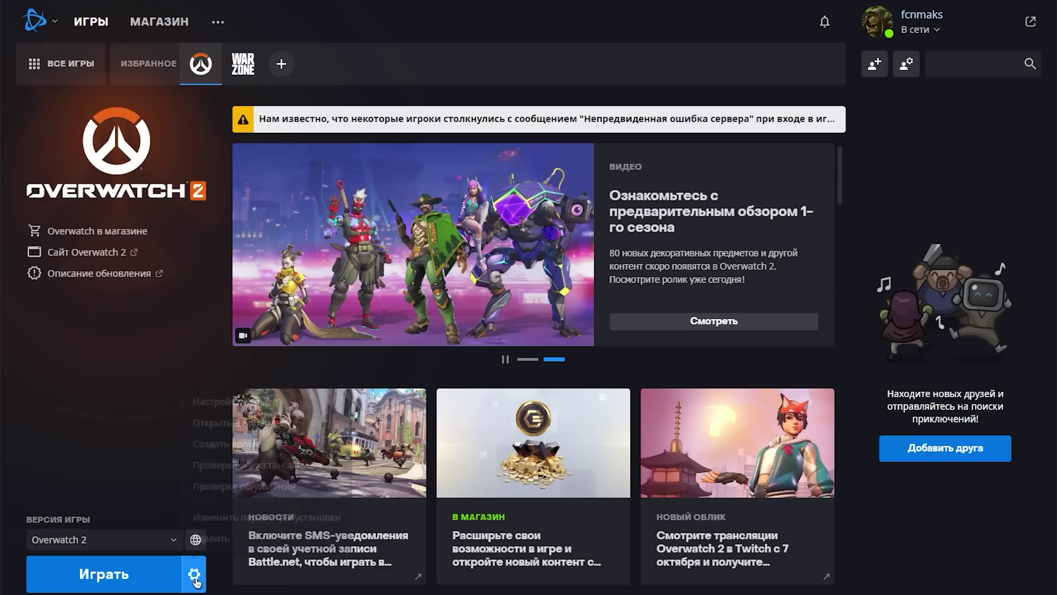
left_click(194, 574)
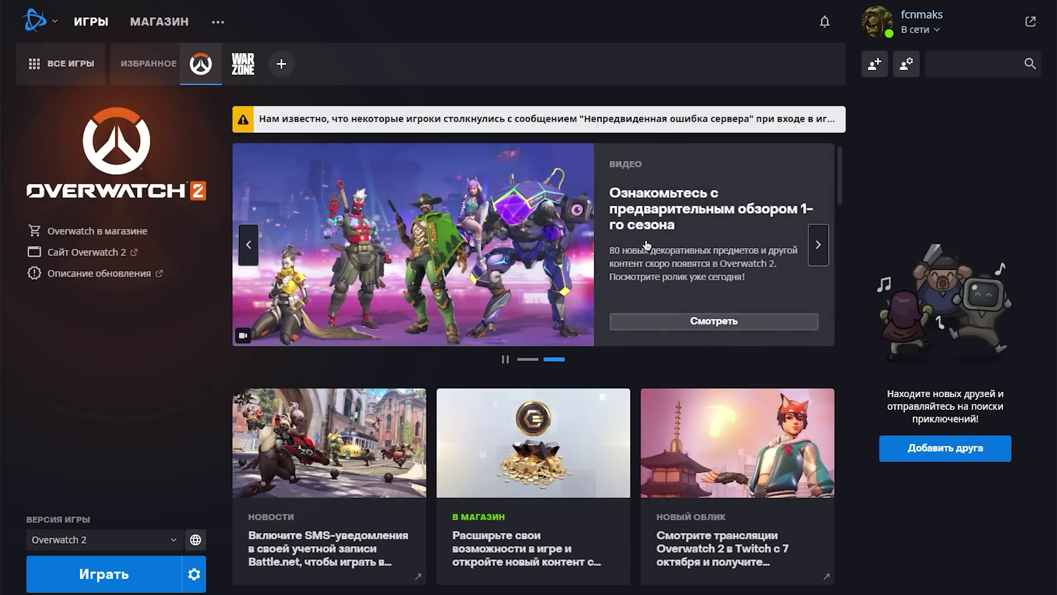